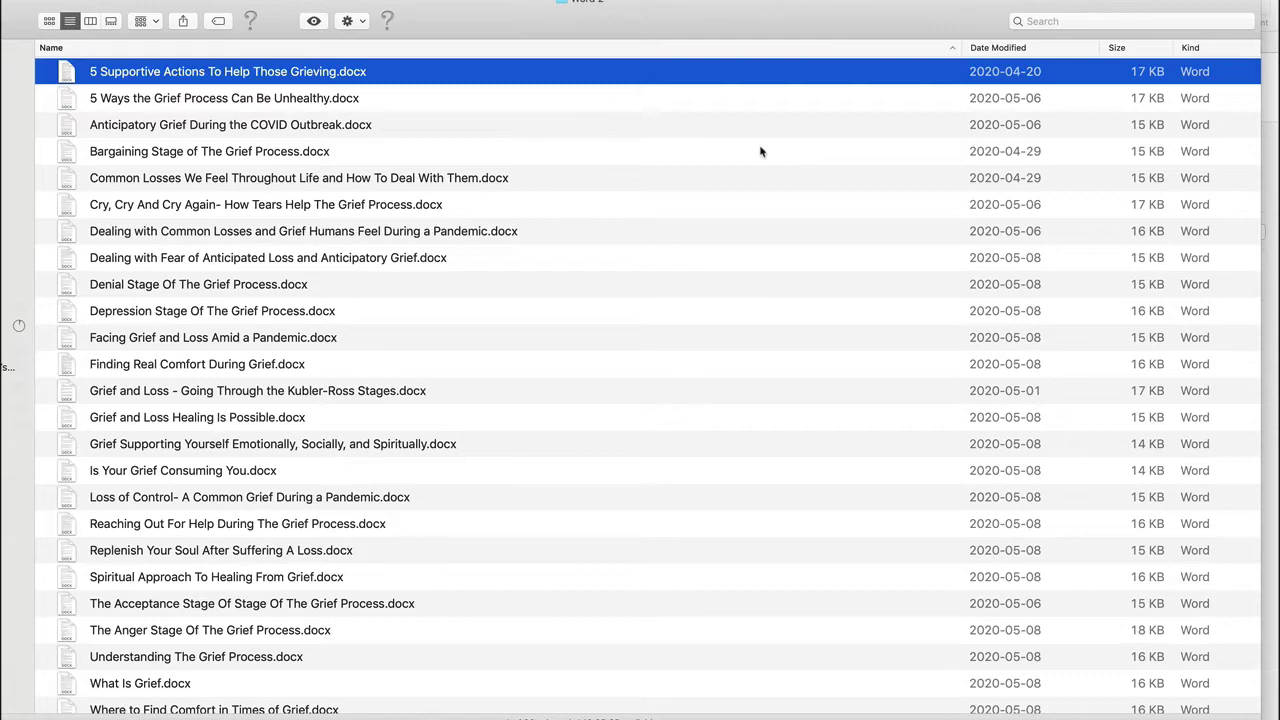
Preview the document "5 Supportive Actions To Help Those Grieving.docx" and read through its sections.
scroll(760, 151, "down", 2)
scroll(760, 151, "up", 2)
key("space")
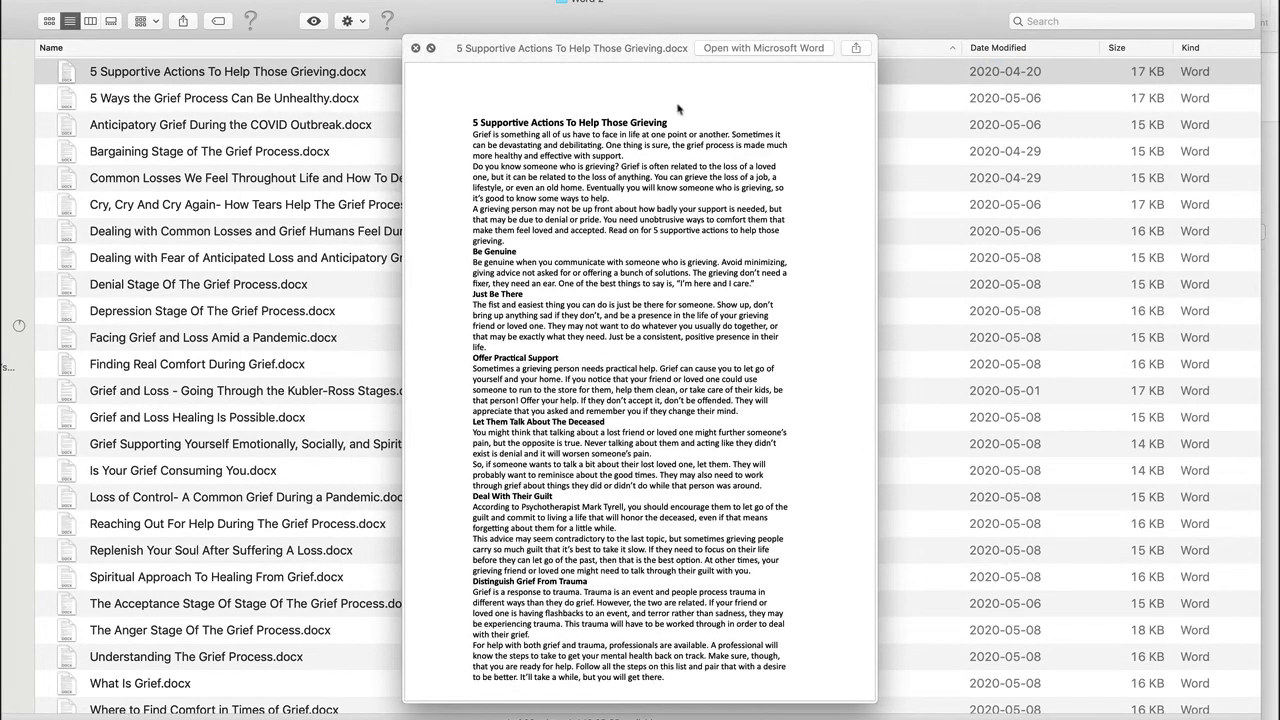
scroll(630, 125, "down", 5)
scroll(630, 125, "up", 3)
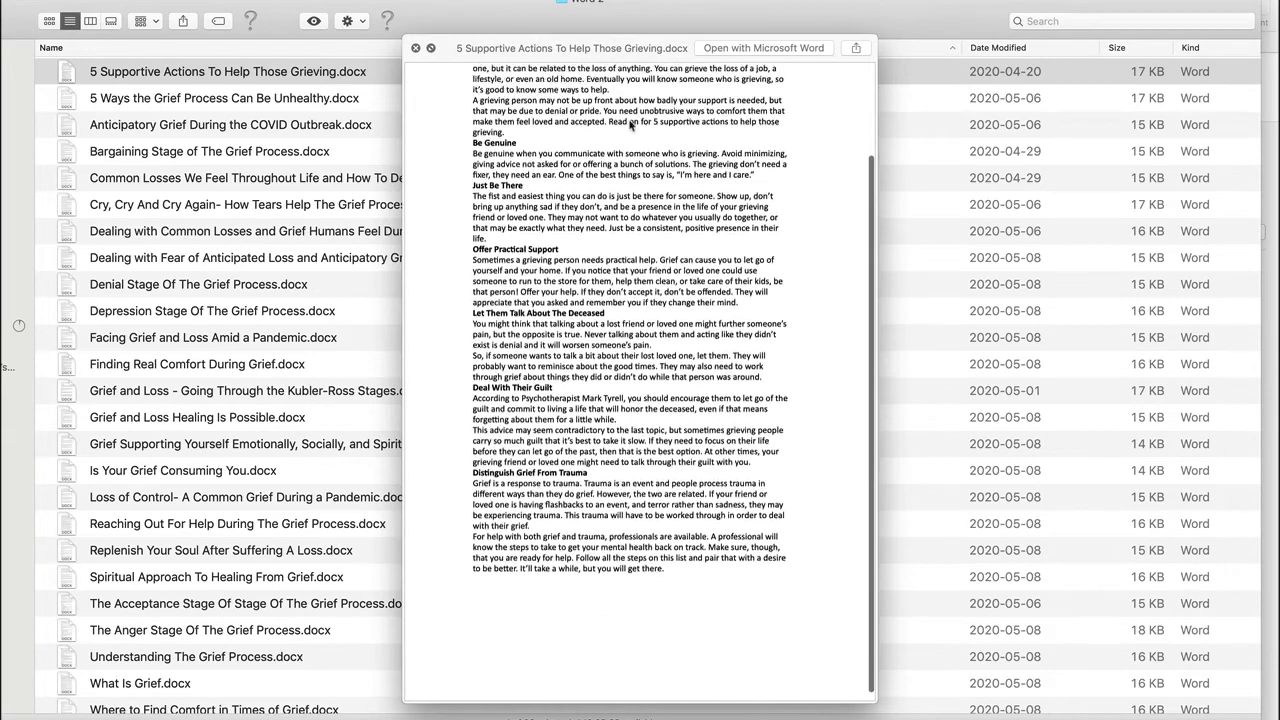
scroll(630, 125, "up", 3)
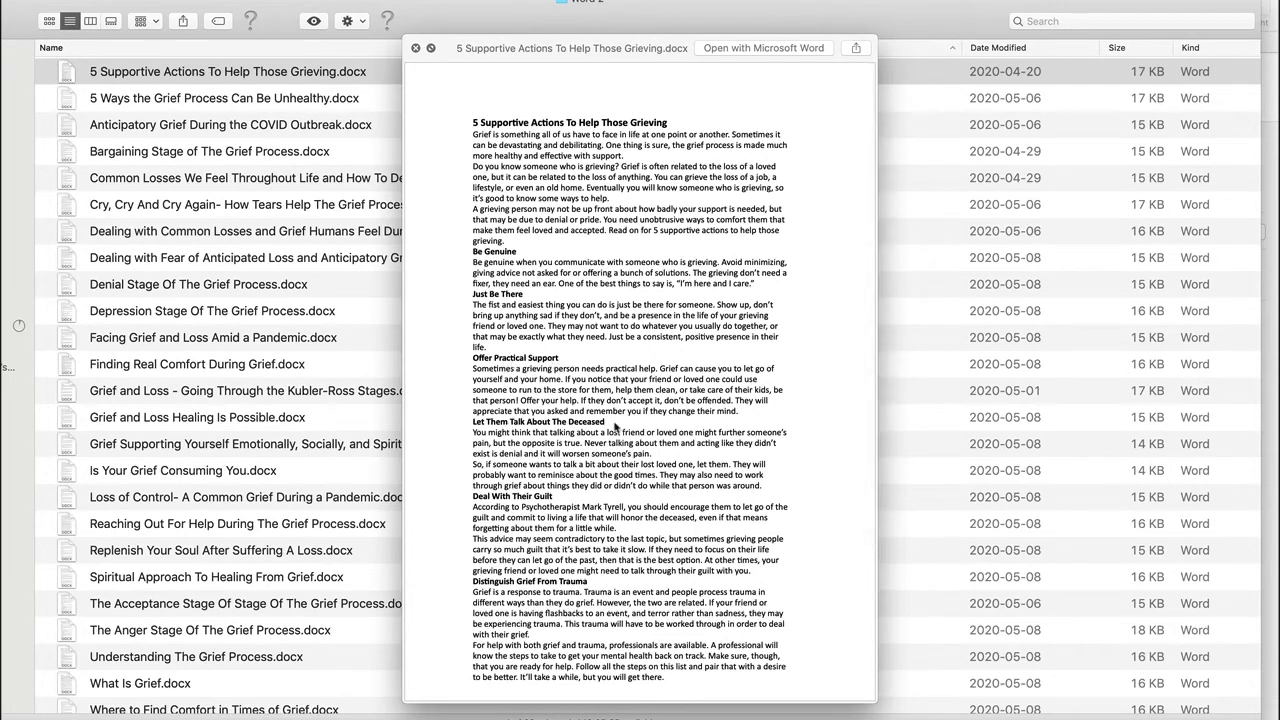
scroll(615, 428, "down", 3)
scroll(615, 428, "up", 3)
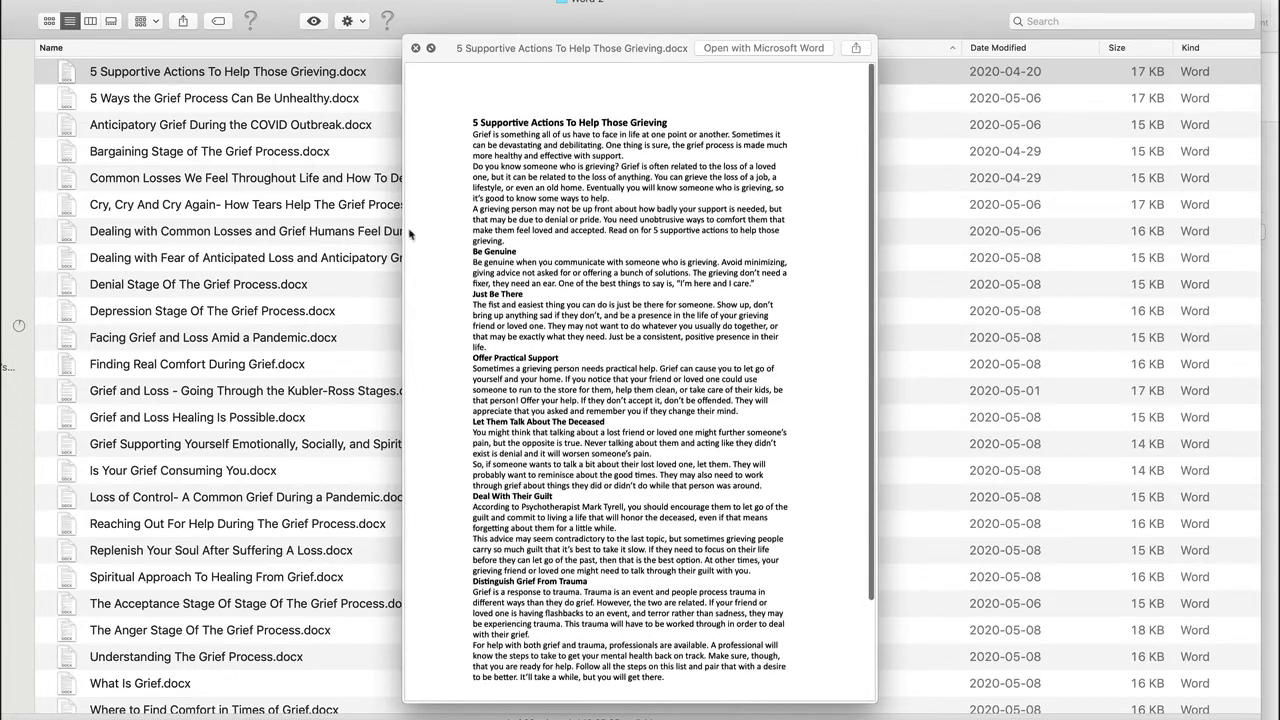
Preview "5 Ways the Grief Process Can Be Unhealthy.docx" and skim the article from start to end.
left_click(316, 98)
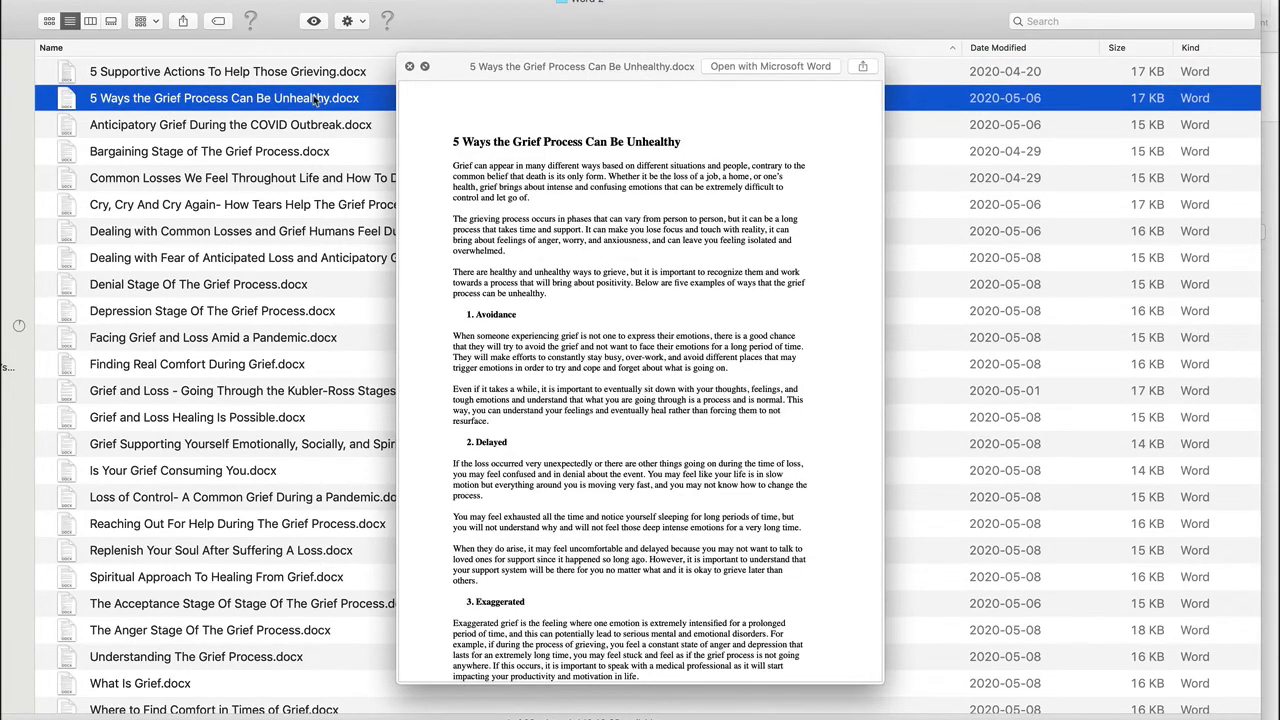
scroll(484, 151, "down", 10)
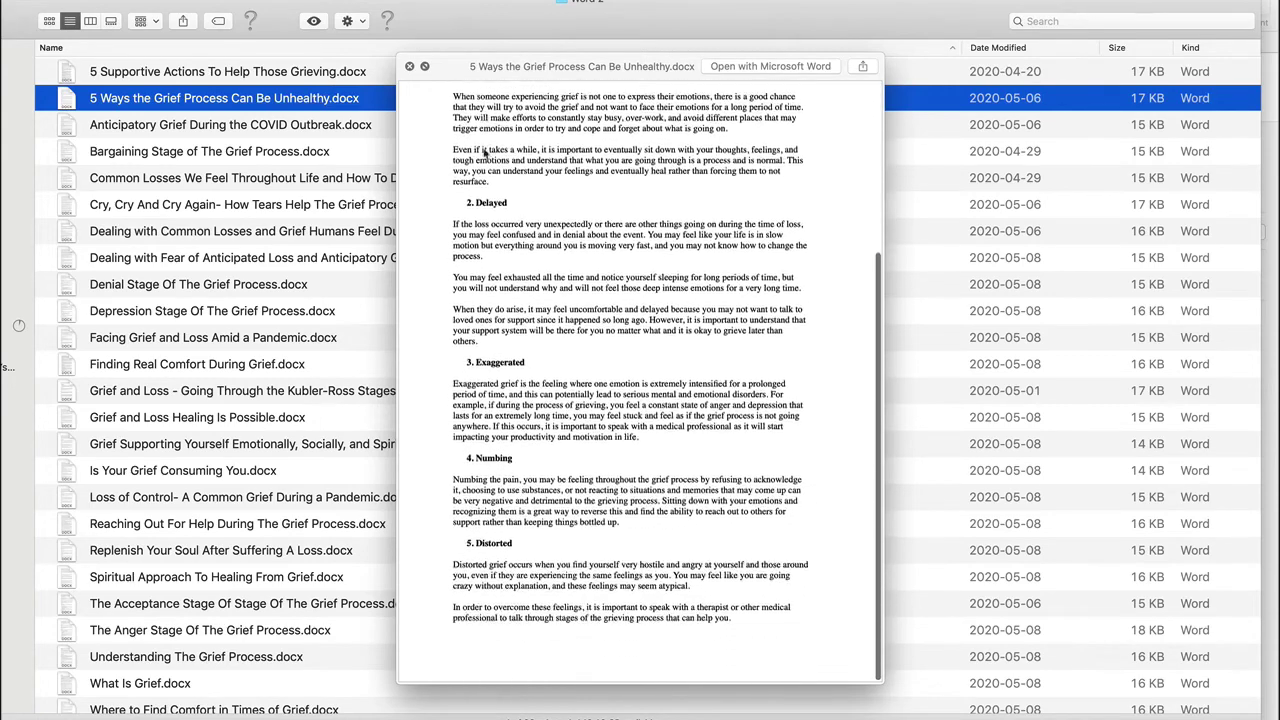
scroll(484, 151, "up", 10)
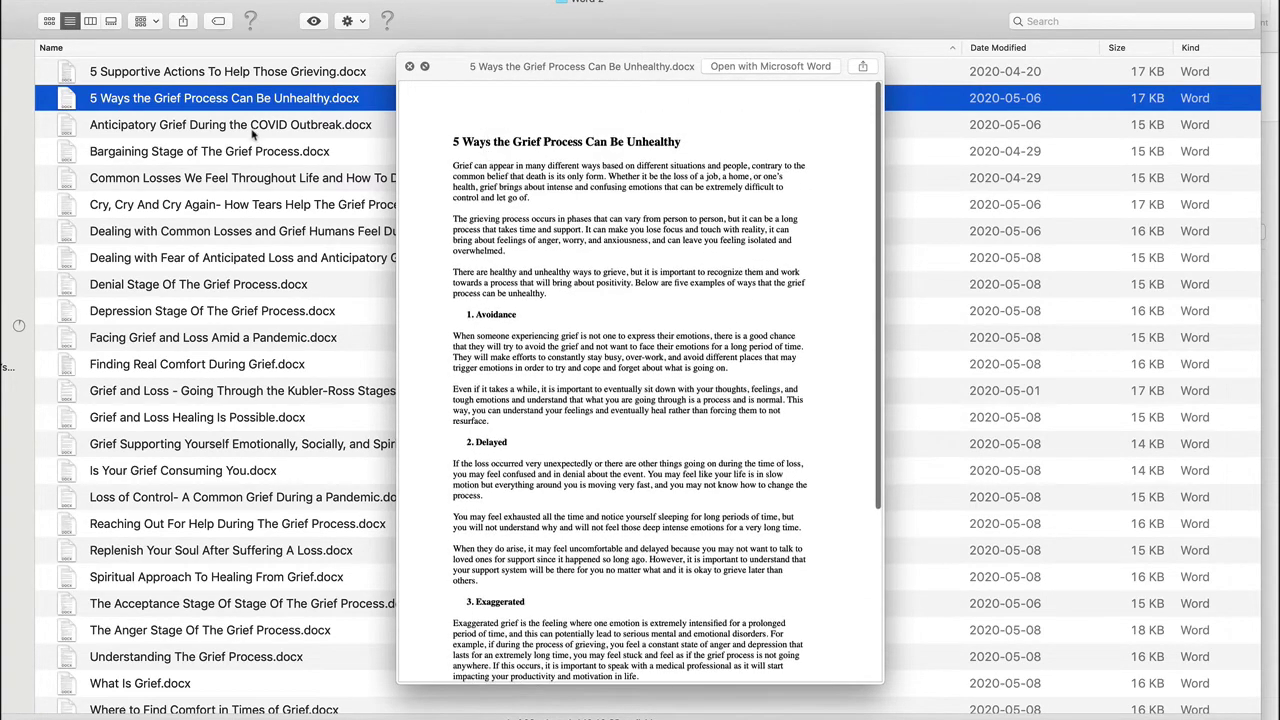
Preview the "Cry, Cry And Cry Again" article, followed by "Finding Real Comfort During Grief.docx", and skim the latter's full text.
left_click(253, 211)
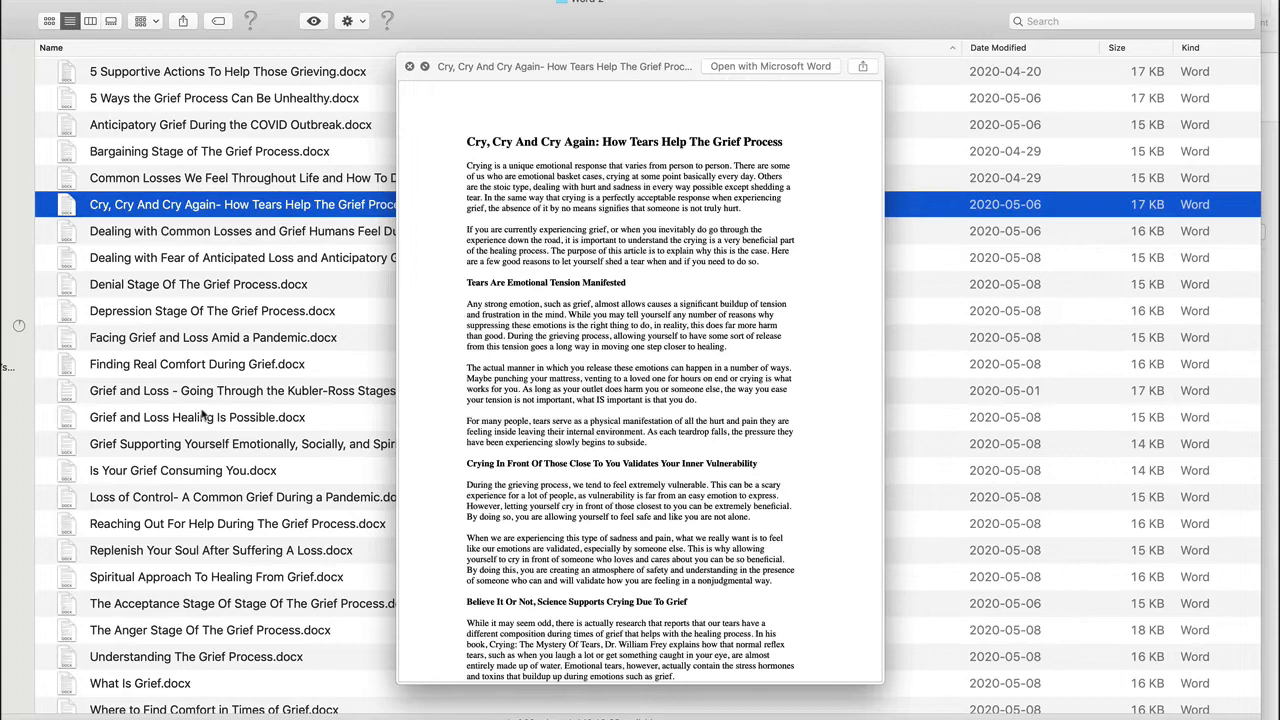
left_click(203, 367)
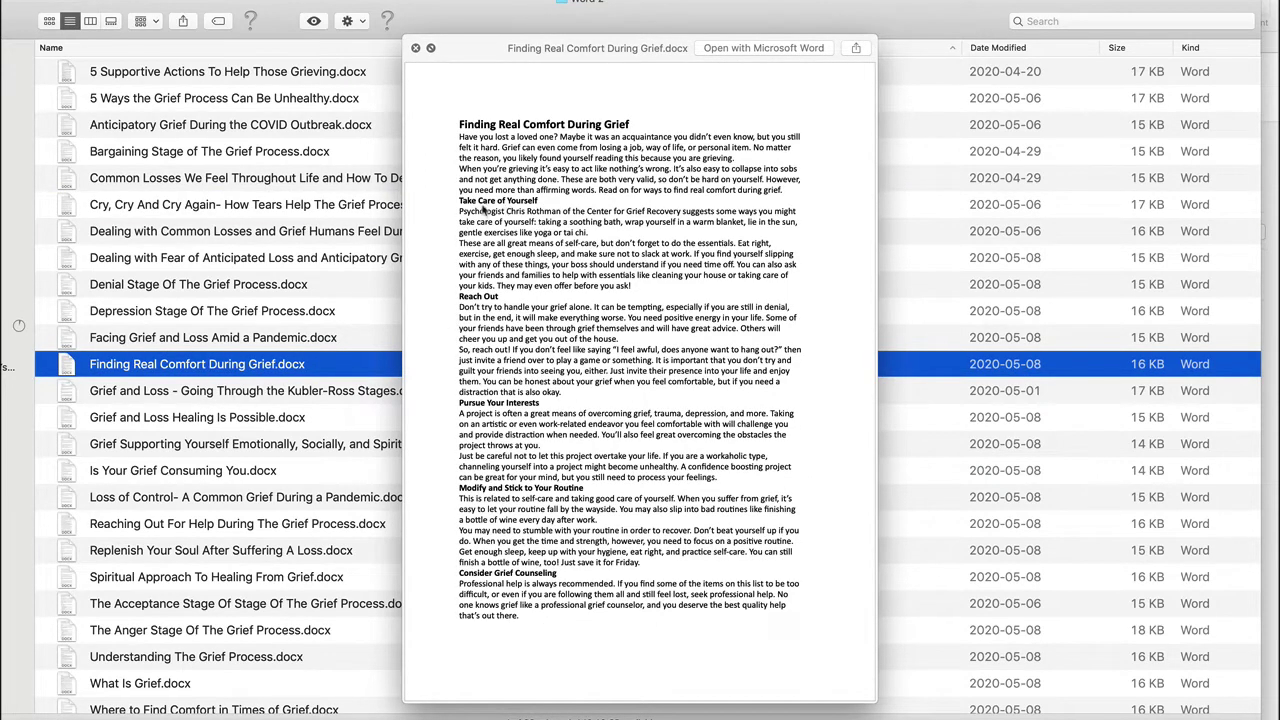
scroll(495, 215, "down", 3)
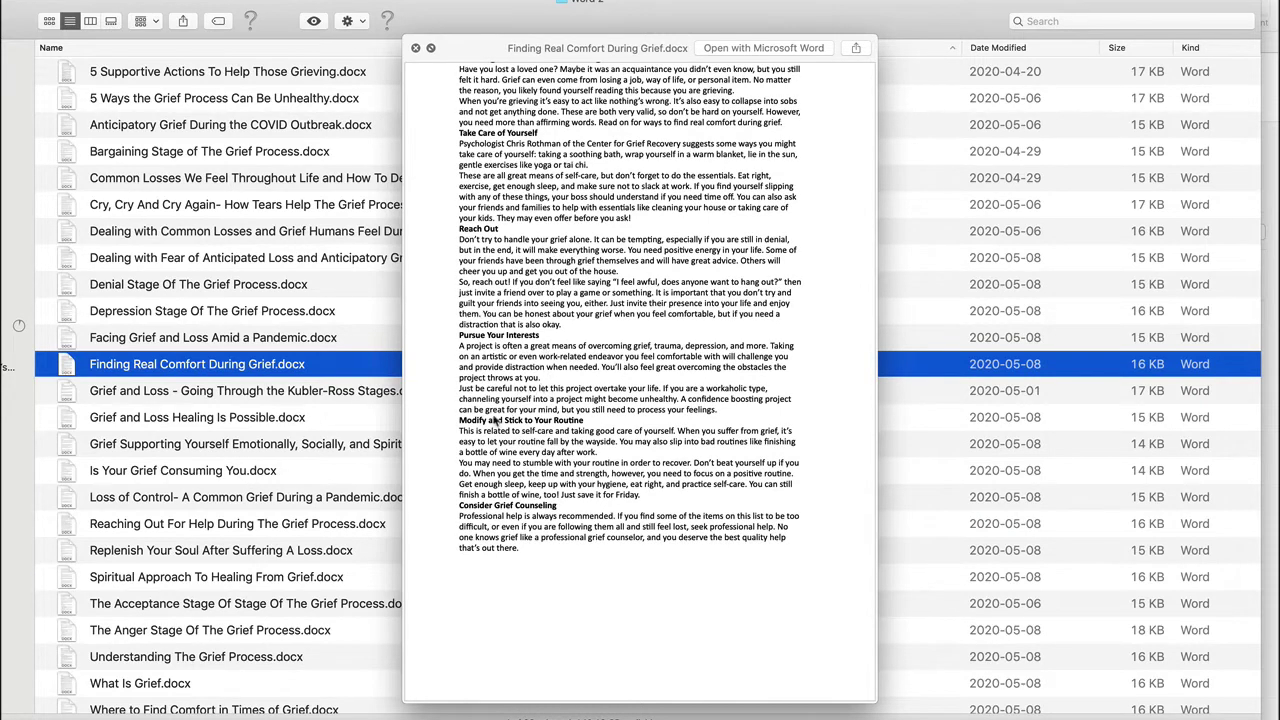
scroll(572, 433, "down", 1)
scroll(572, 433, "down", 1)
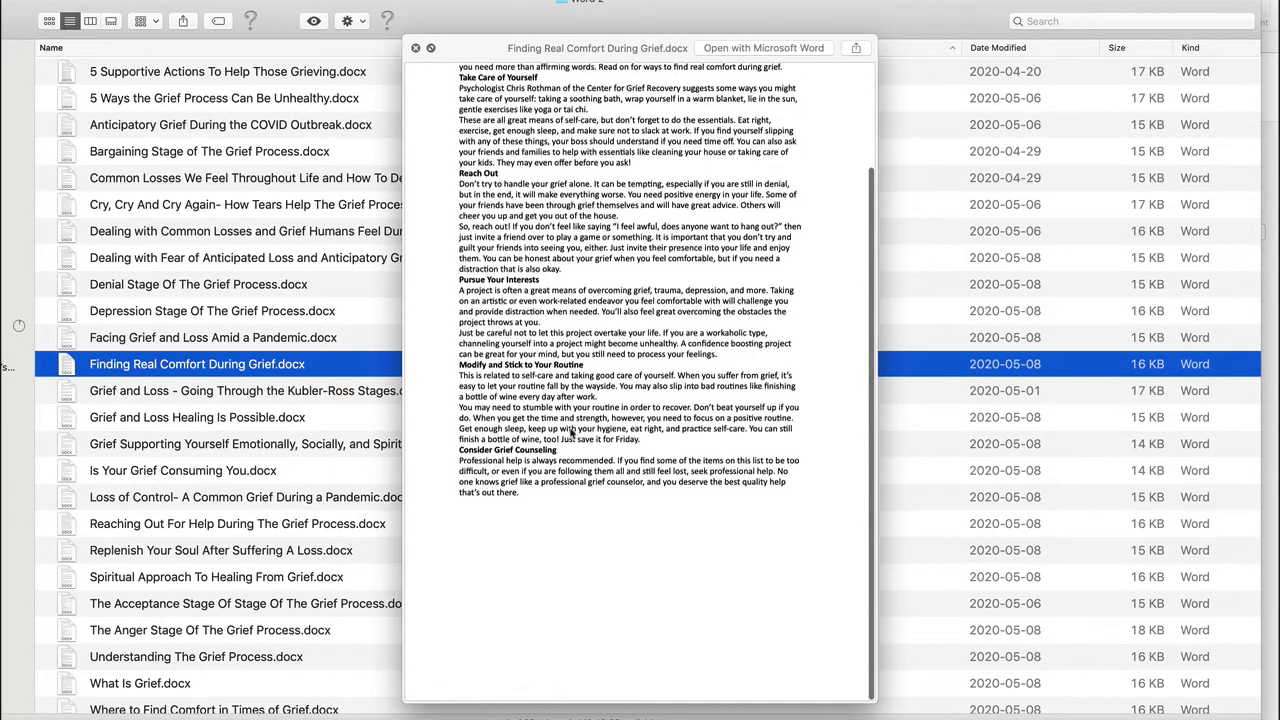
scroll(549, 461, "up", 3)
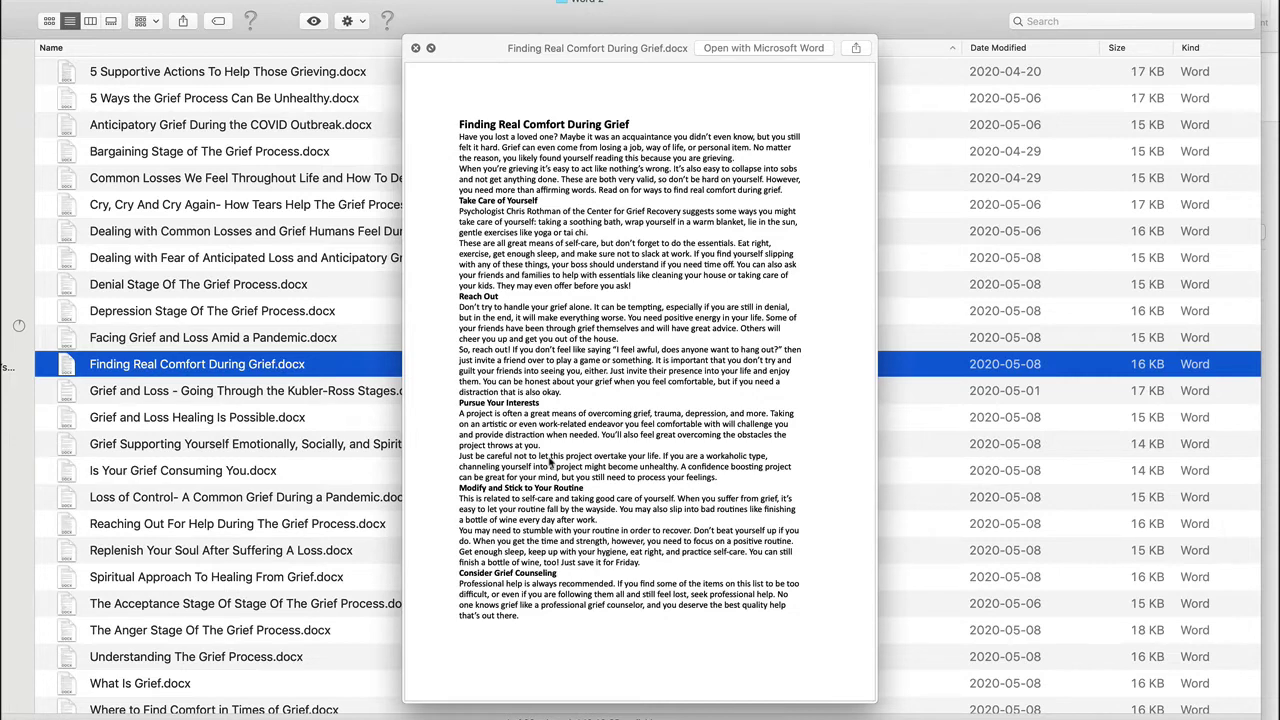
Close the preview, select "5 Supportive Actions To Help Those Grieving.docx" and look over the rest of the article list.
key("space")
left_click(430, 71)
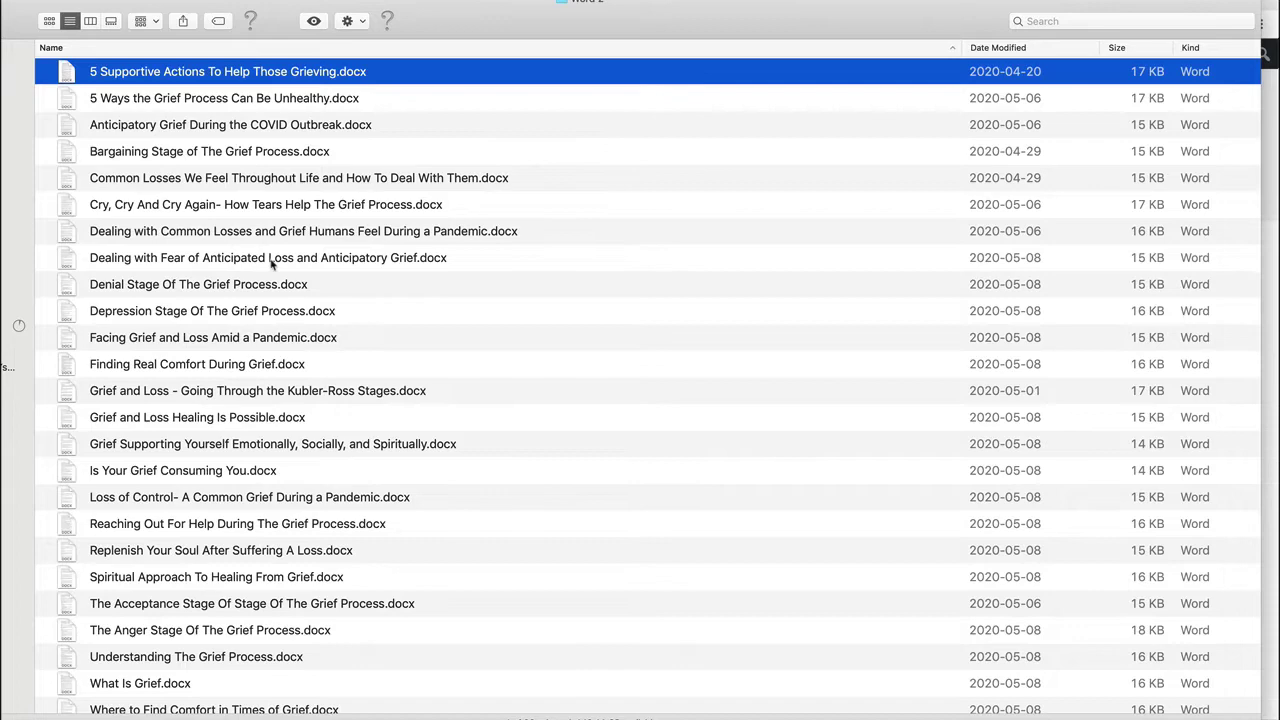
scroll(248, 570, "down", 3)
scroll(250, 450, "up", 1)
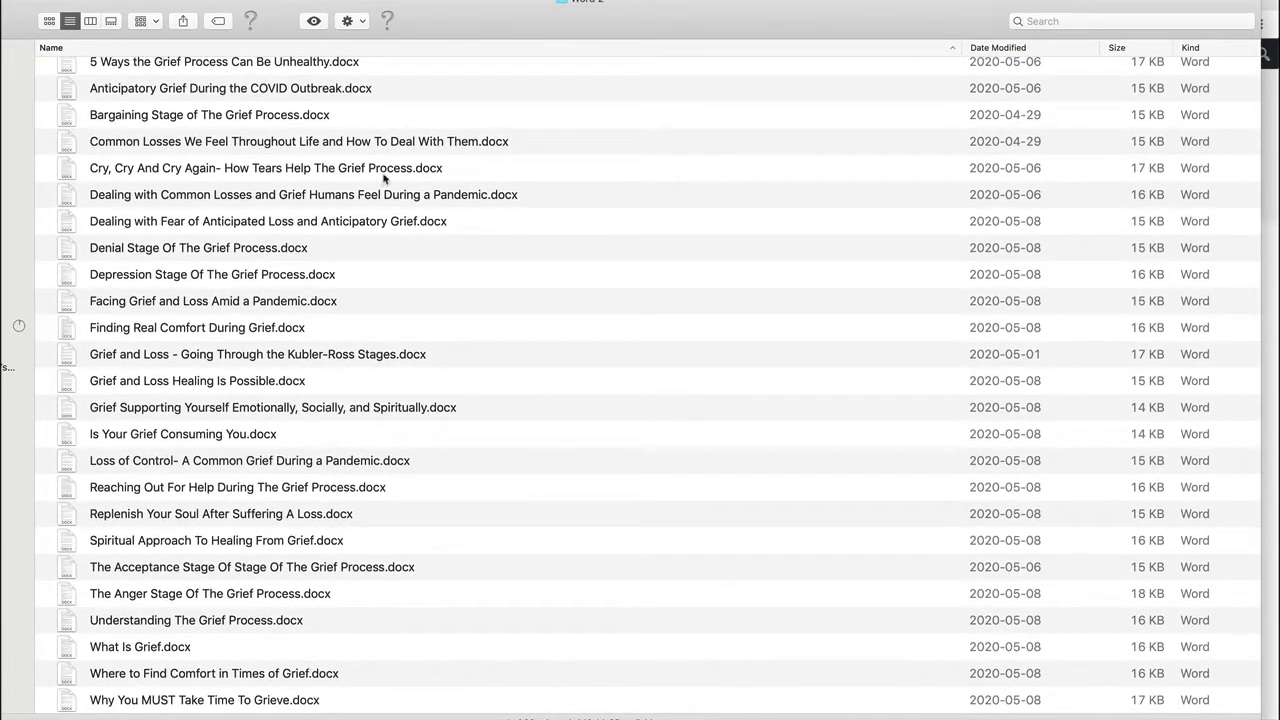
Switch to Chrome and examine the "Overcome Grief Sample Blog Post" preview, including its title, heading, image and opening paragraphs.
key("super+Tab")
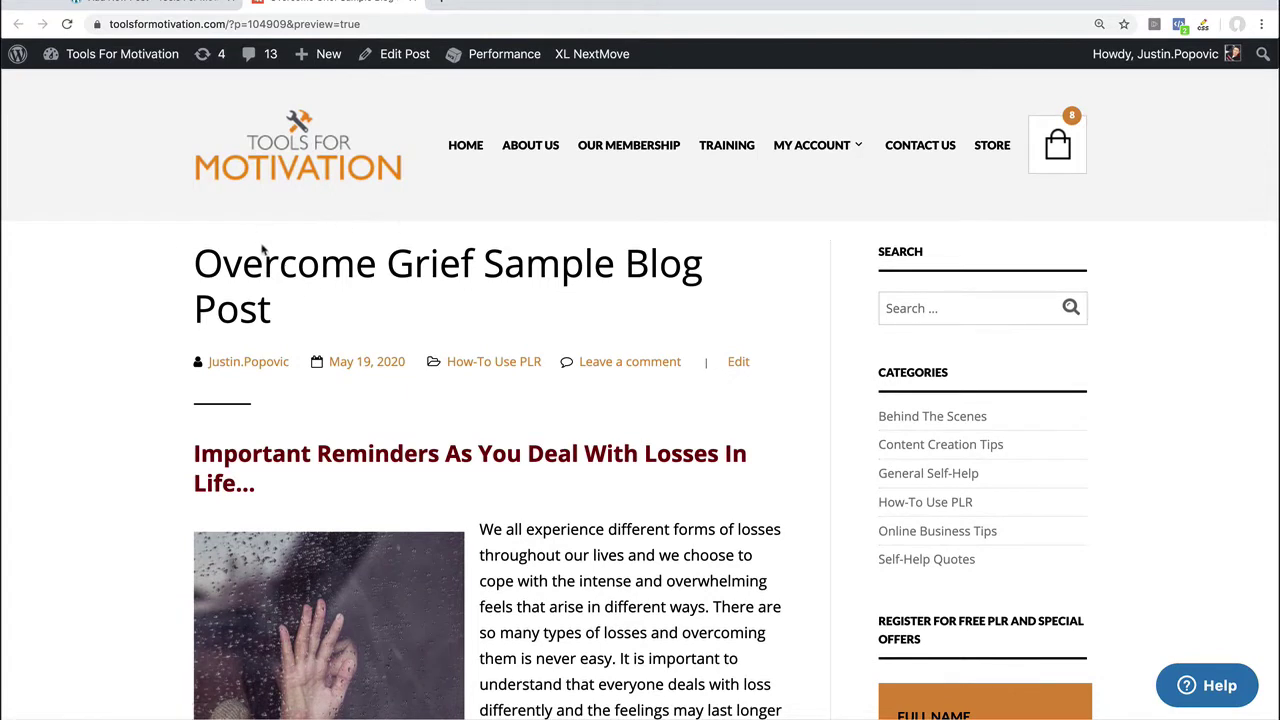
scroll(226, 236, "down", 1)
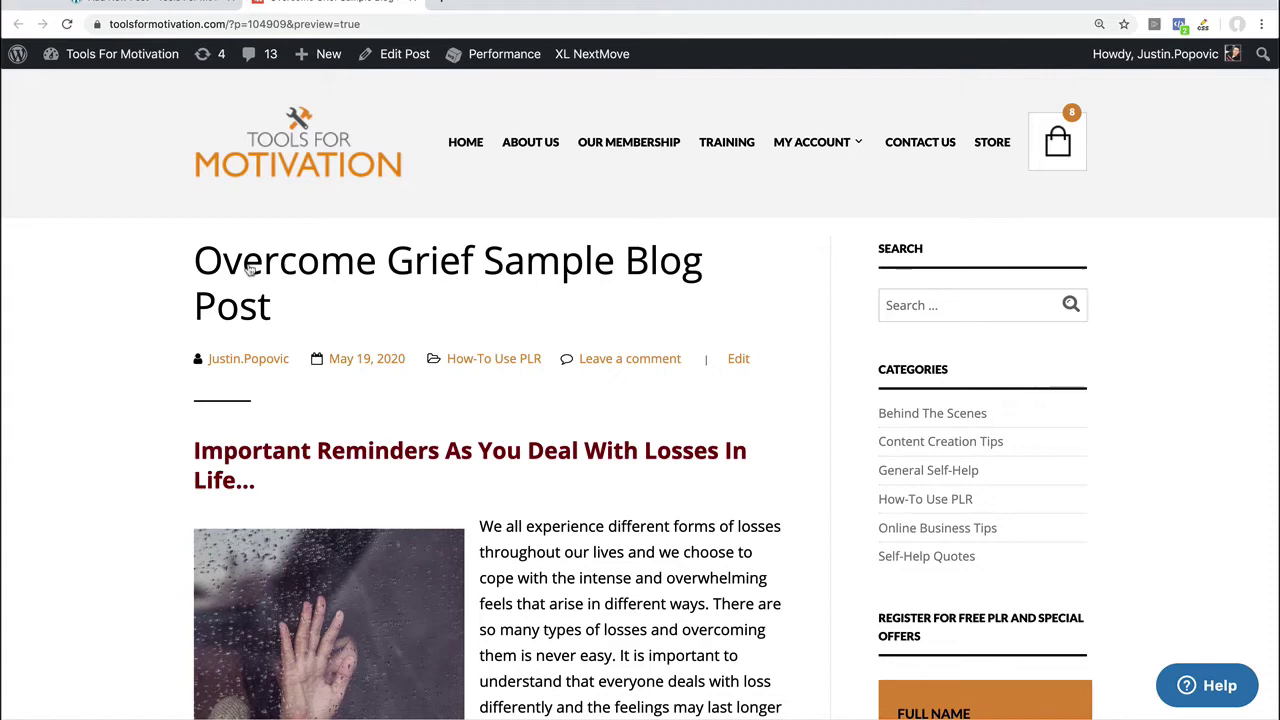
scroll(300, 287, "down", 2)
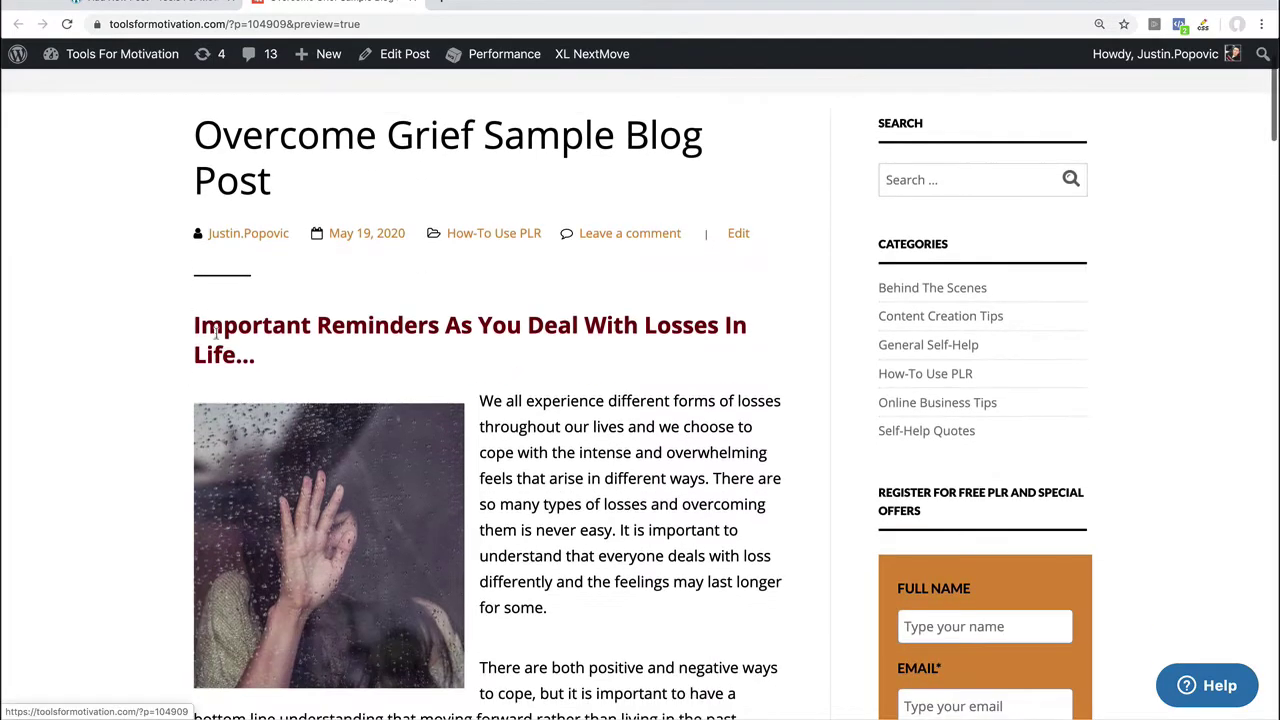
scroll(199, 322, "down", 1)
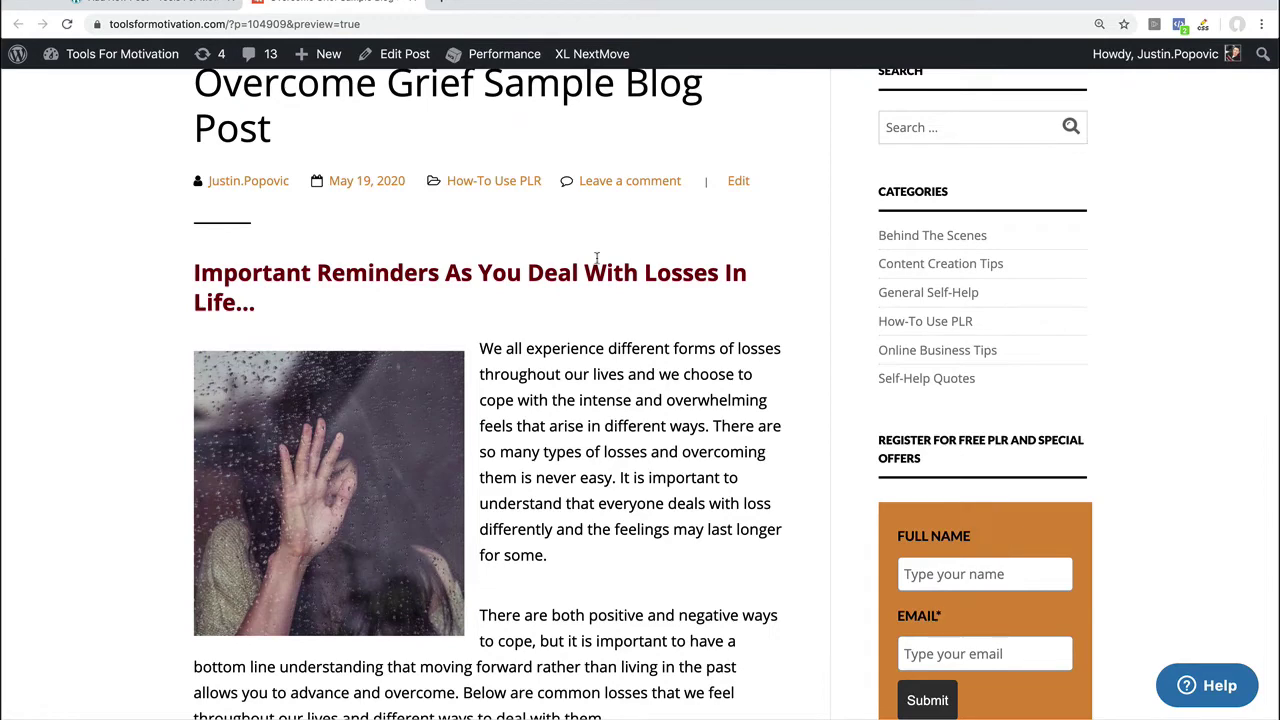
scroll(597, 258, "down", 1)
scroll(440, 270, "down", 1)
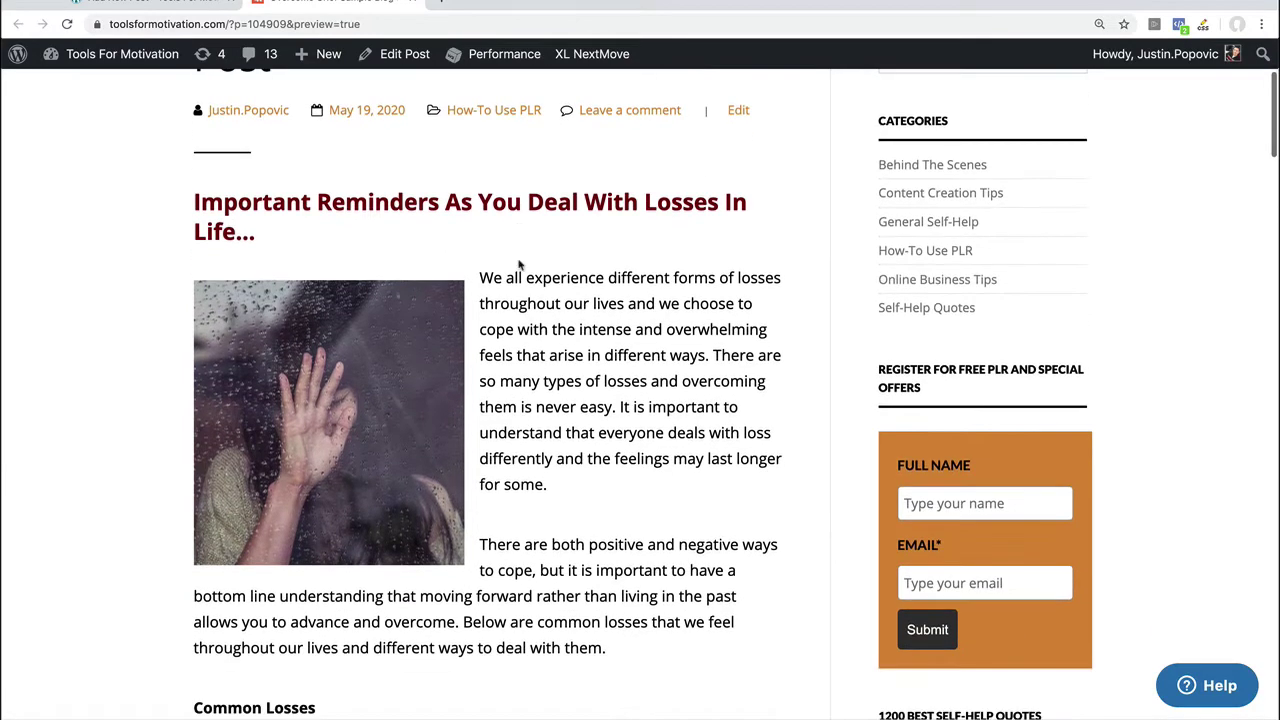
scroll(512, 238, "down", 3)
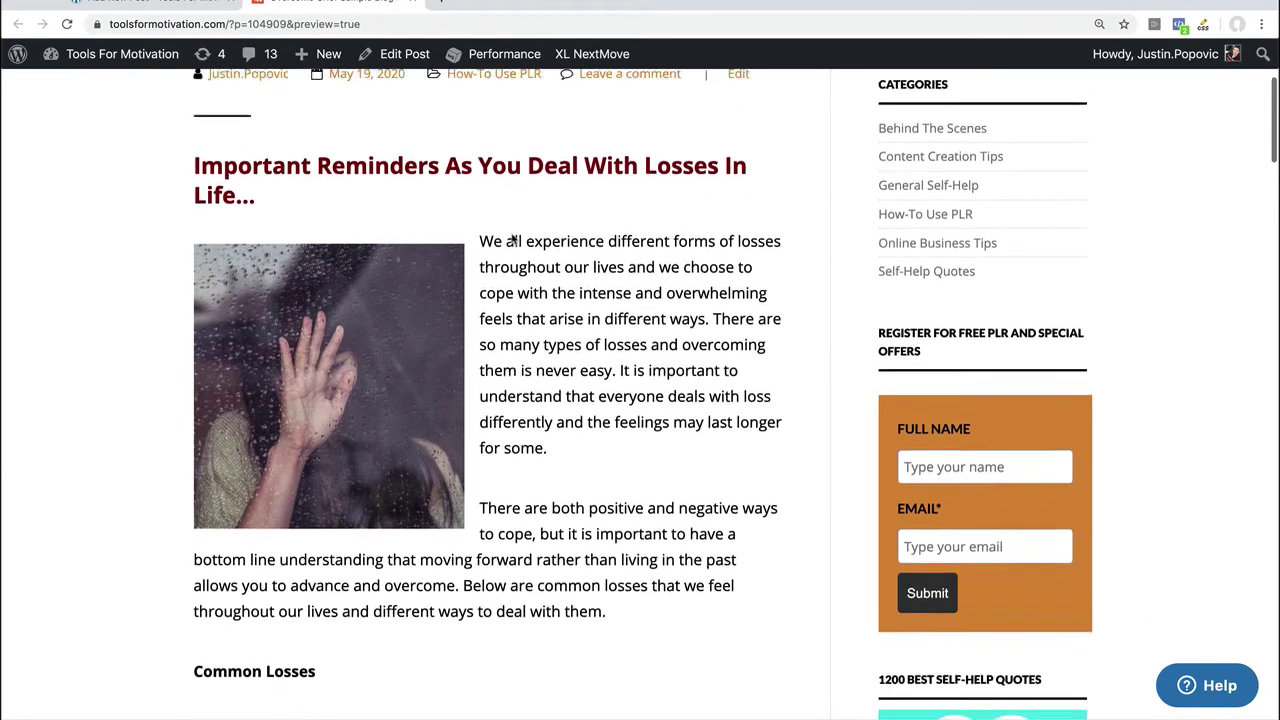
scroll(490, 235, "up", 3)
Switch to Finder, look over the article list and select "Dealing with Common Losses and Grief Humans Feel During a Pandemic.docx".
key("super+Tab")
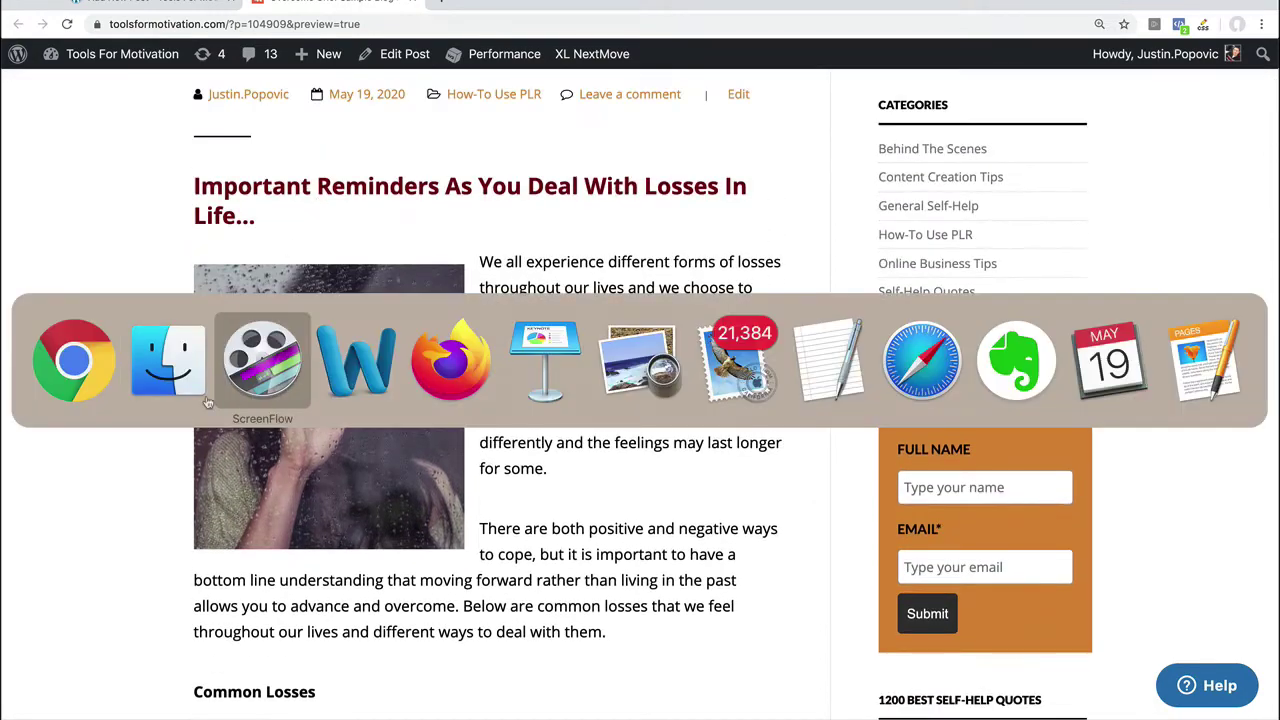
scroll(306, 231, "up", 2)
scroll(306, 231, "down", 2)
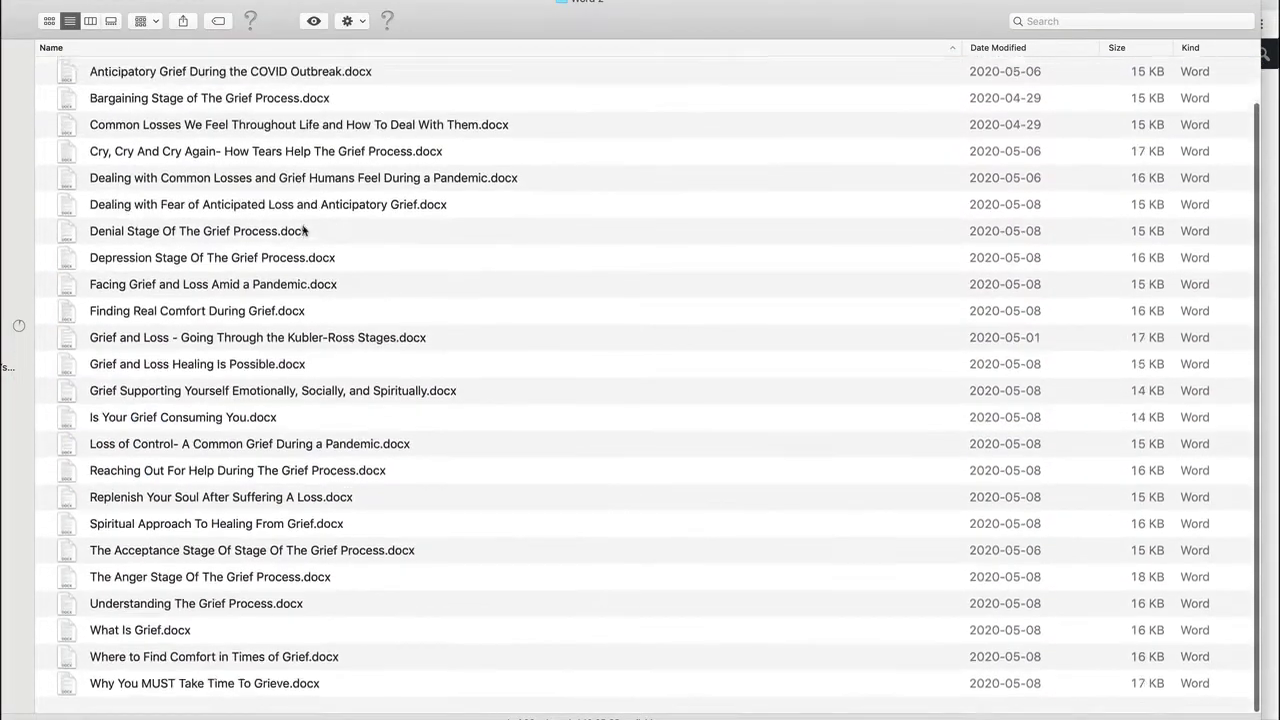
scroll(306, 231, "up", 2)
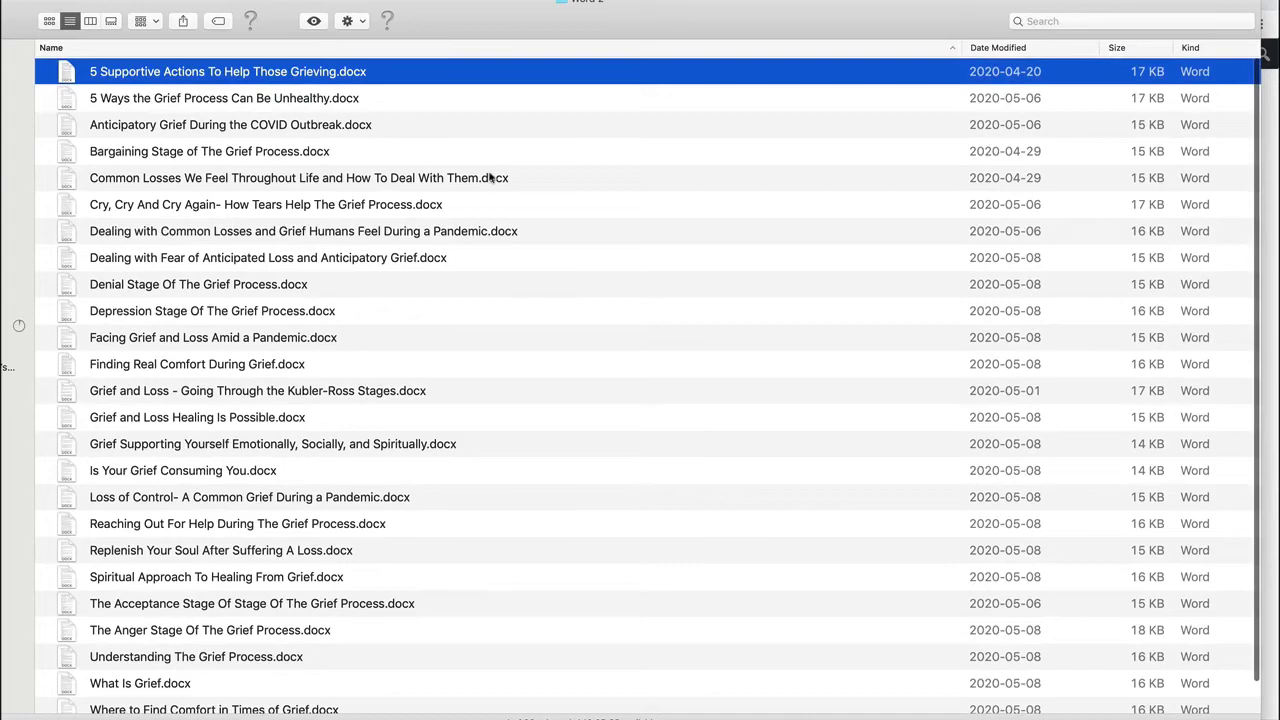
left_click(364, 257)
left_click(288, 234)
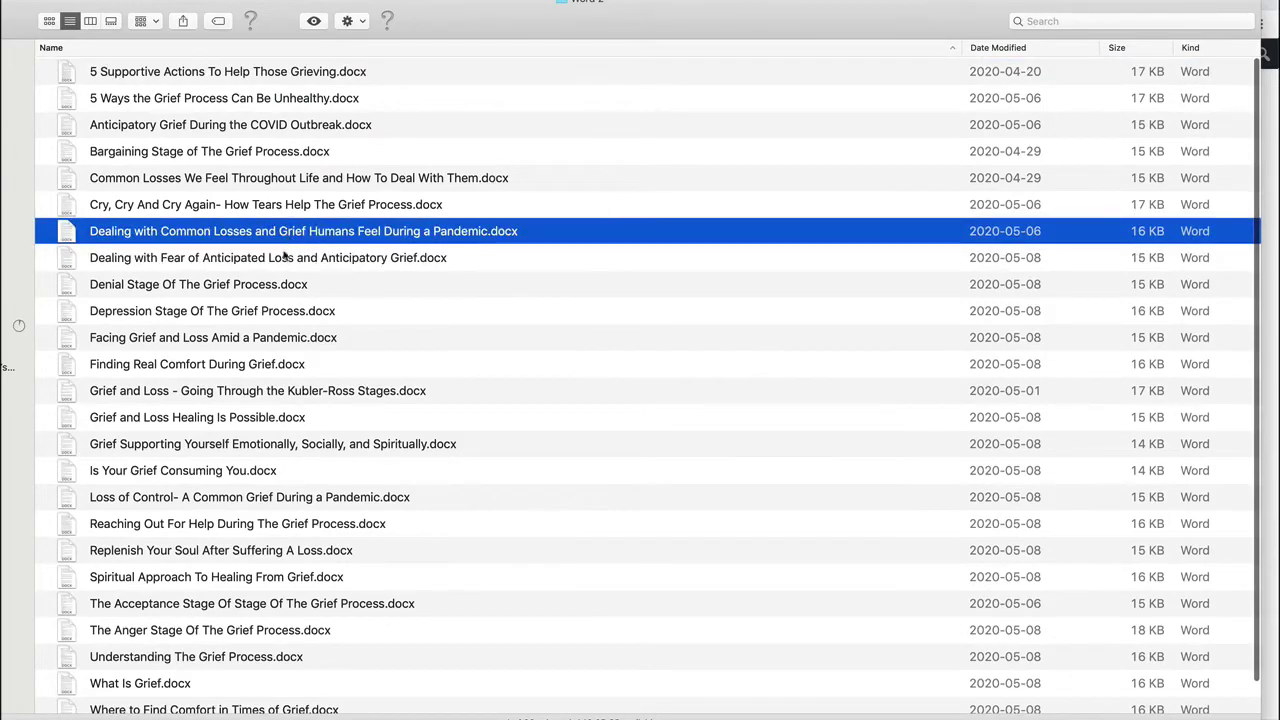
scroll(310, 290, "down", 3)
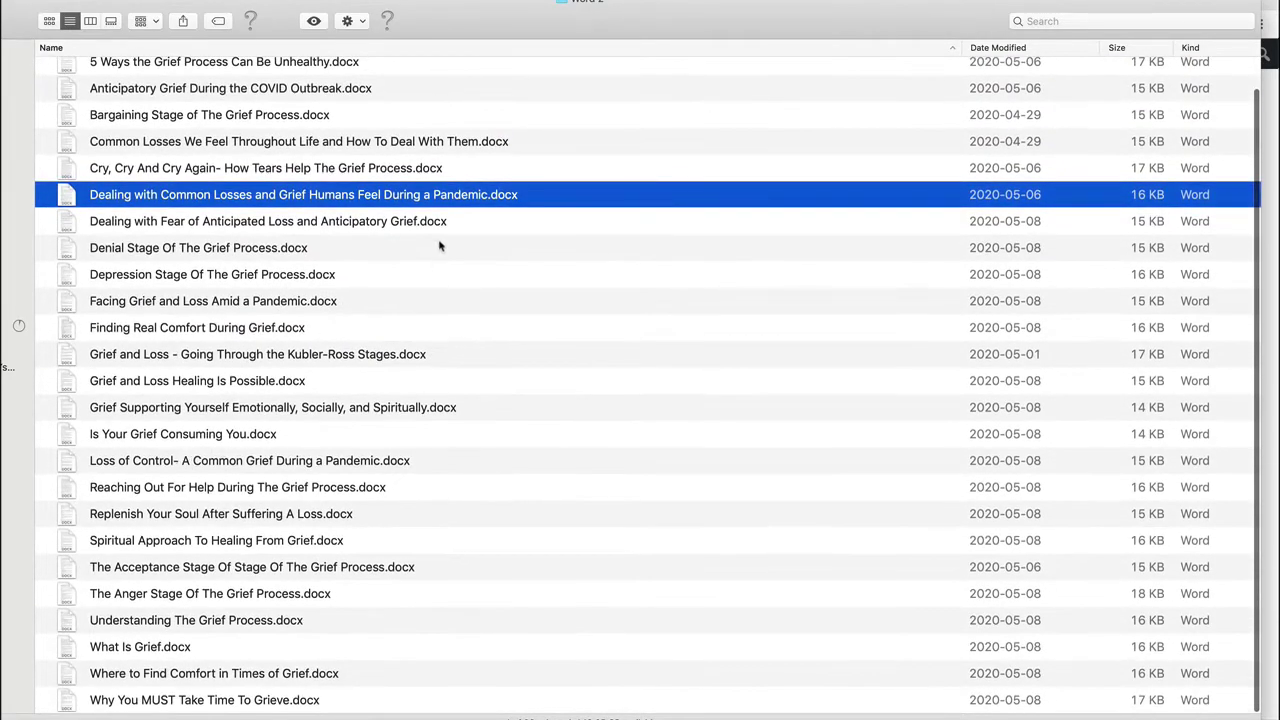
Switch to Microsoft Word and bring the "Common Losses We Feel Throughout Life and How to Deal with Them" document to the front.
key("super+Tab")
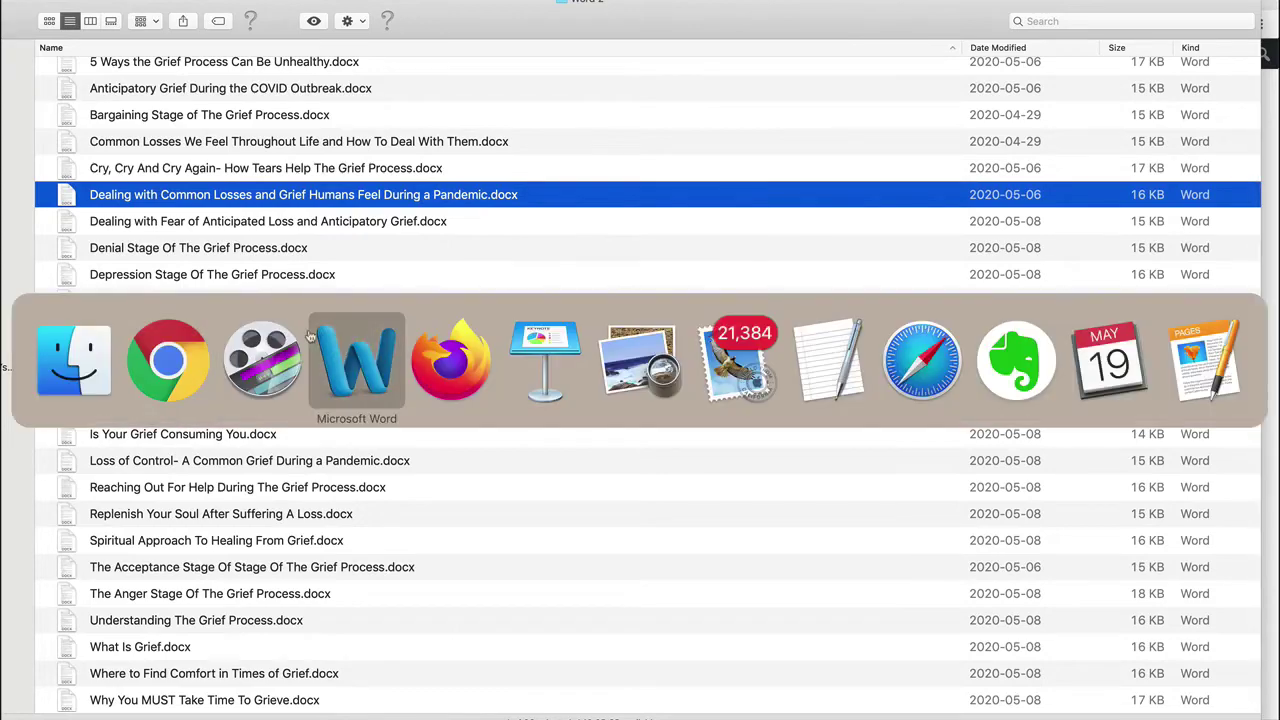
left_click(330, 352)
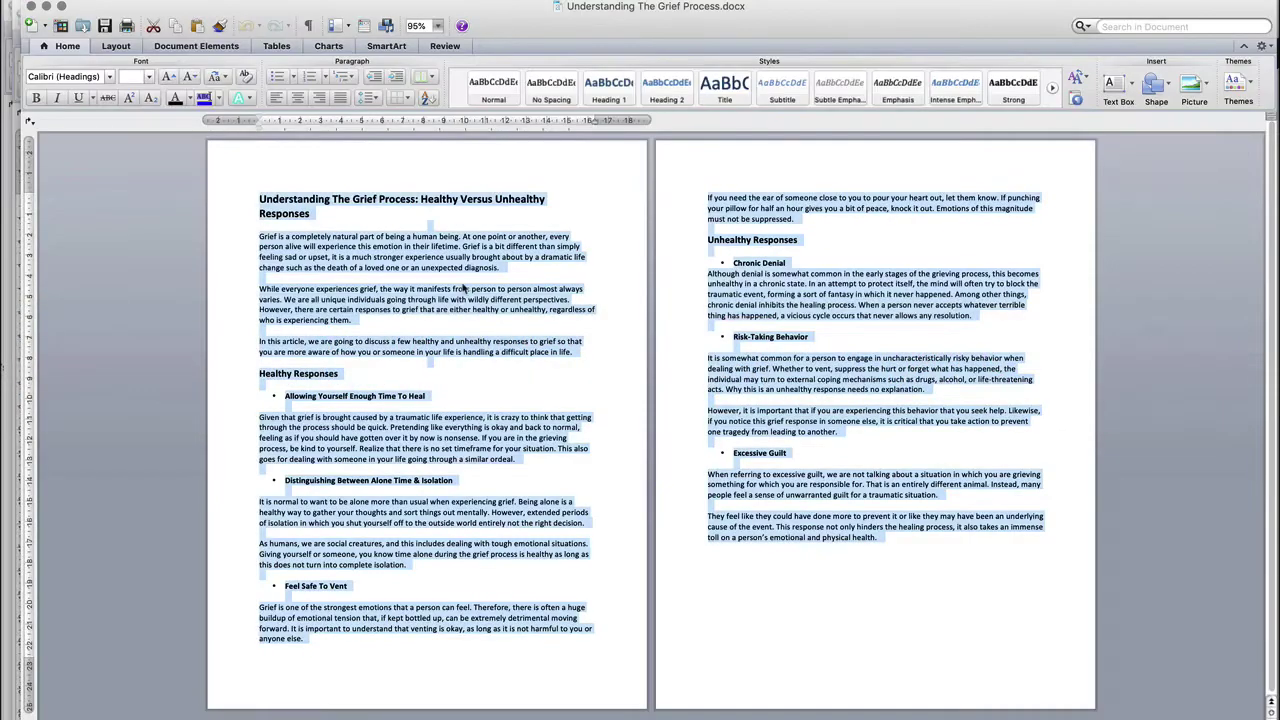
key("super+grave")
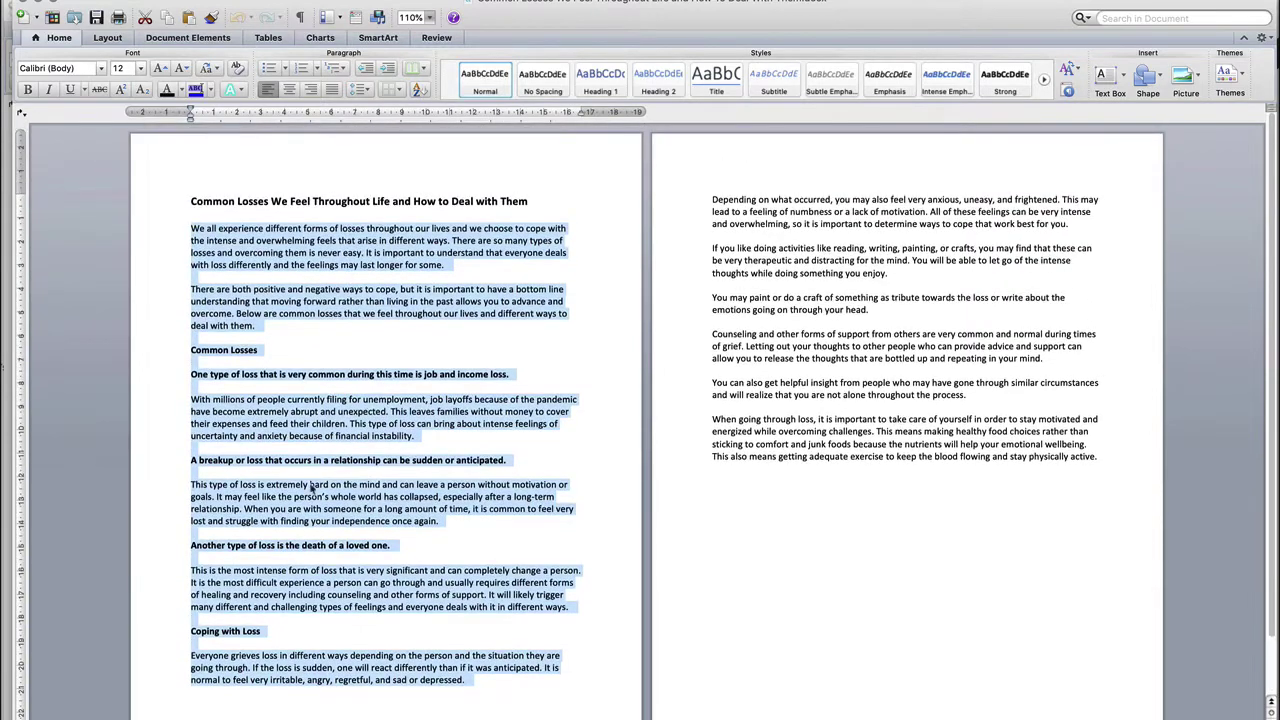
Switch to Chrome and highlight the first two paragraphs of the sample blog post, from "We all experience different forms of losses".
key("super+Tab")
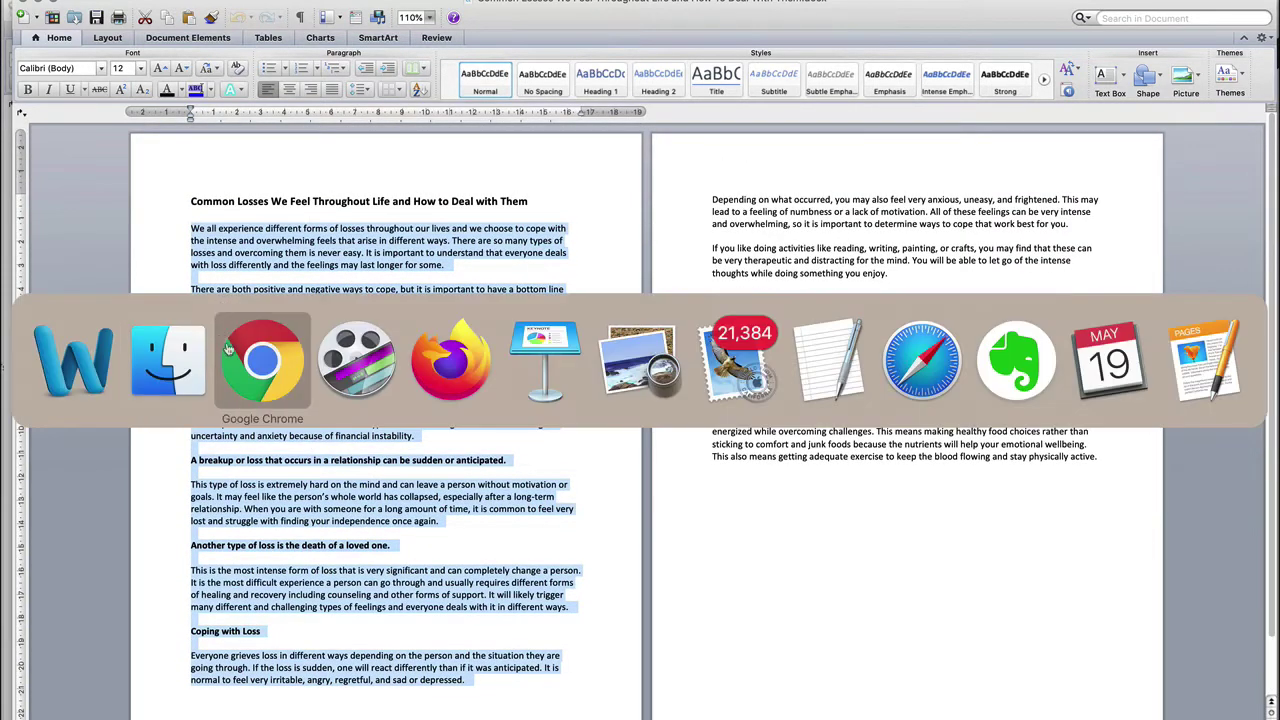
left_click(303, 332)
scroll(360, 307, "up", 1)
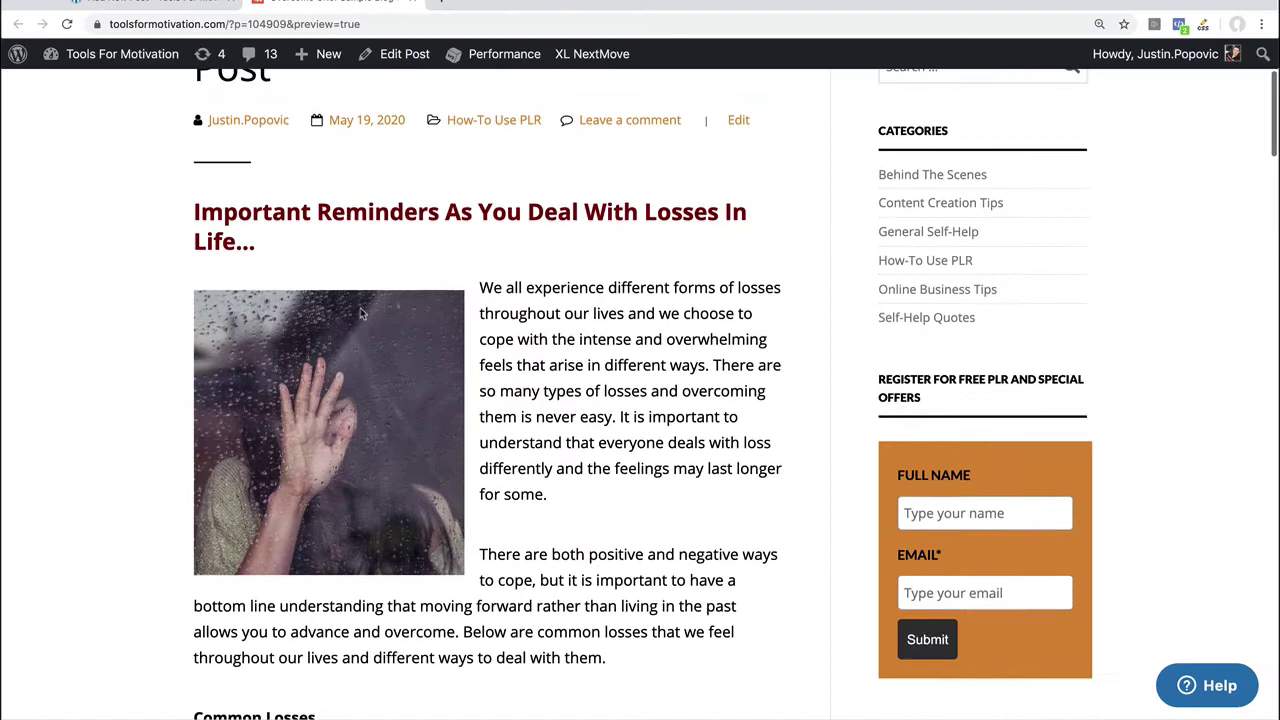
scroll(360, 307, "down", 2)
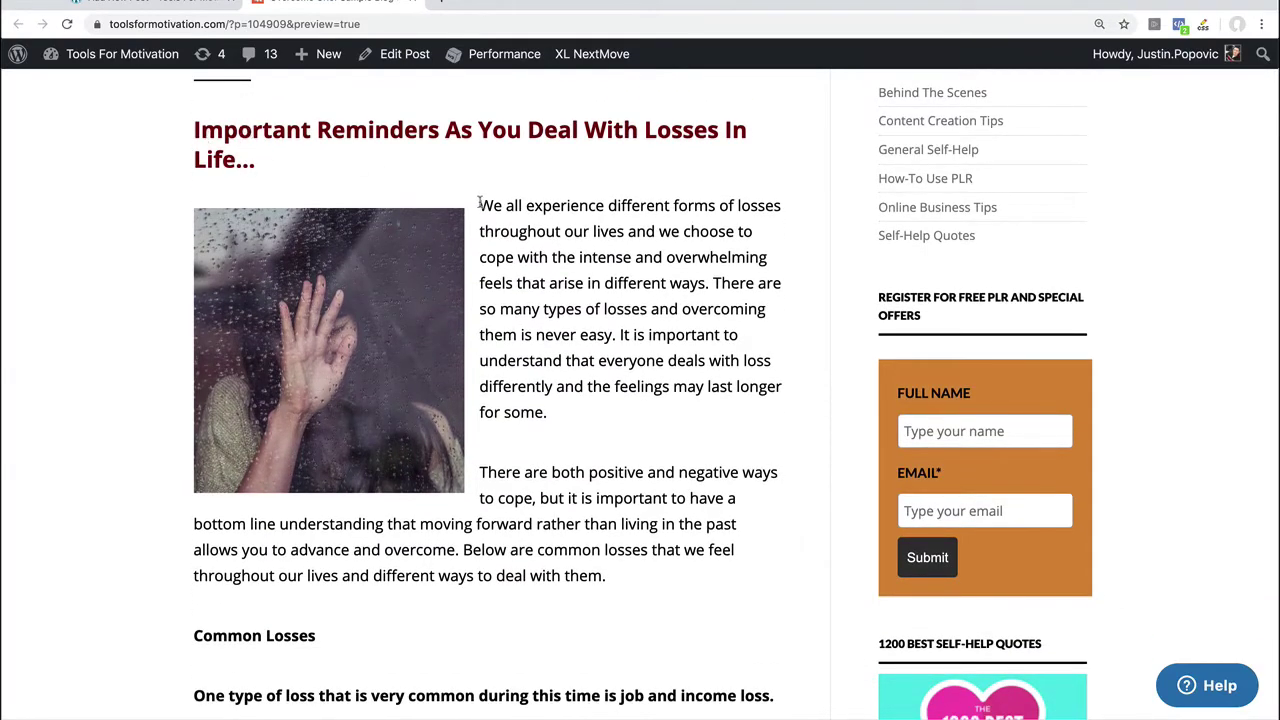
scroll(479, 203, "down", 1)
left_click_drag(480, 165, 545, 537)
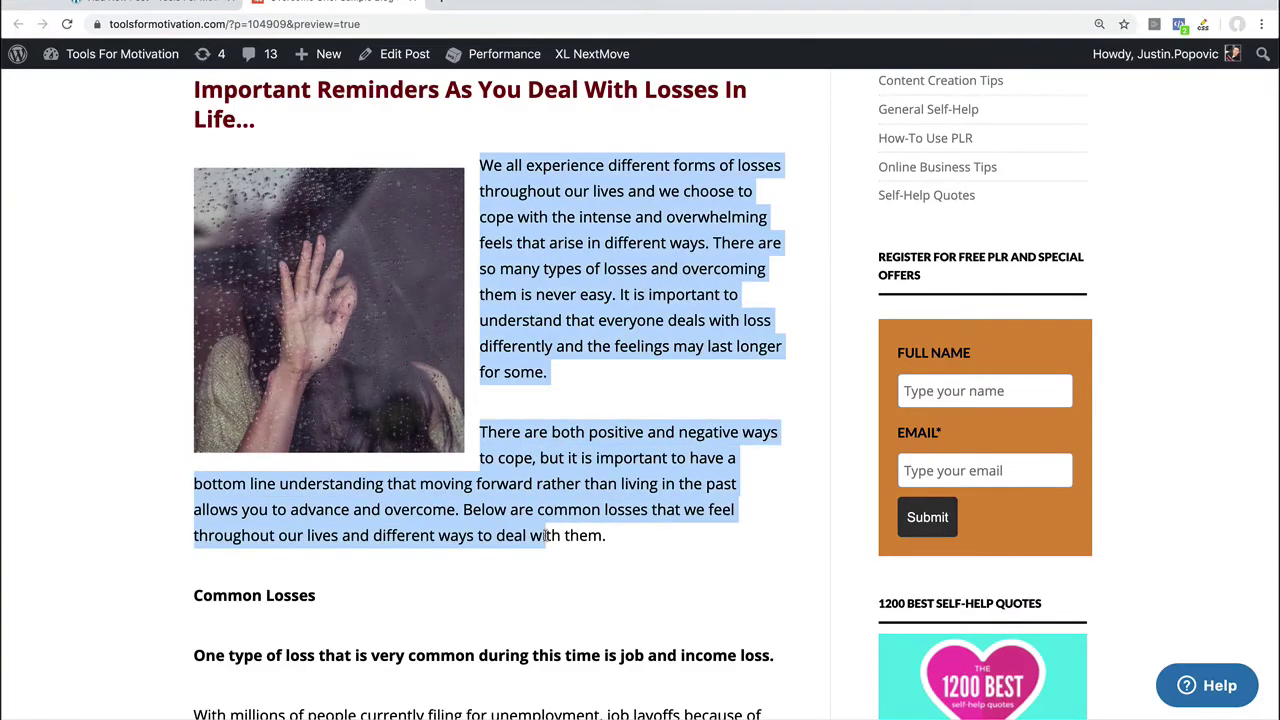
scroll(545, 537, "down", 10)
Compare the article in Microsoft Word with the Chrome blog post preview down to "Coping with Loss", and clear the preview's text highlight.
key("super+Tab")
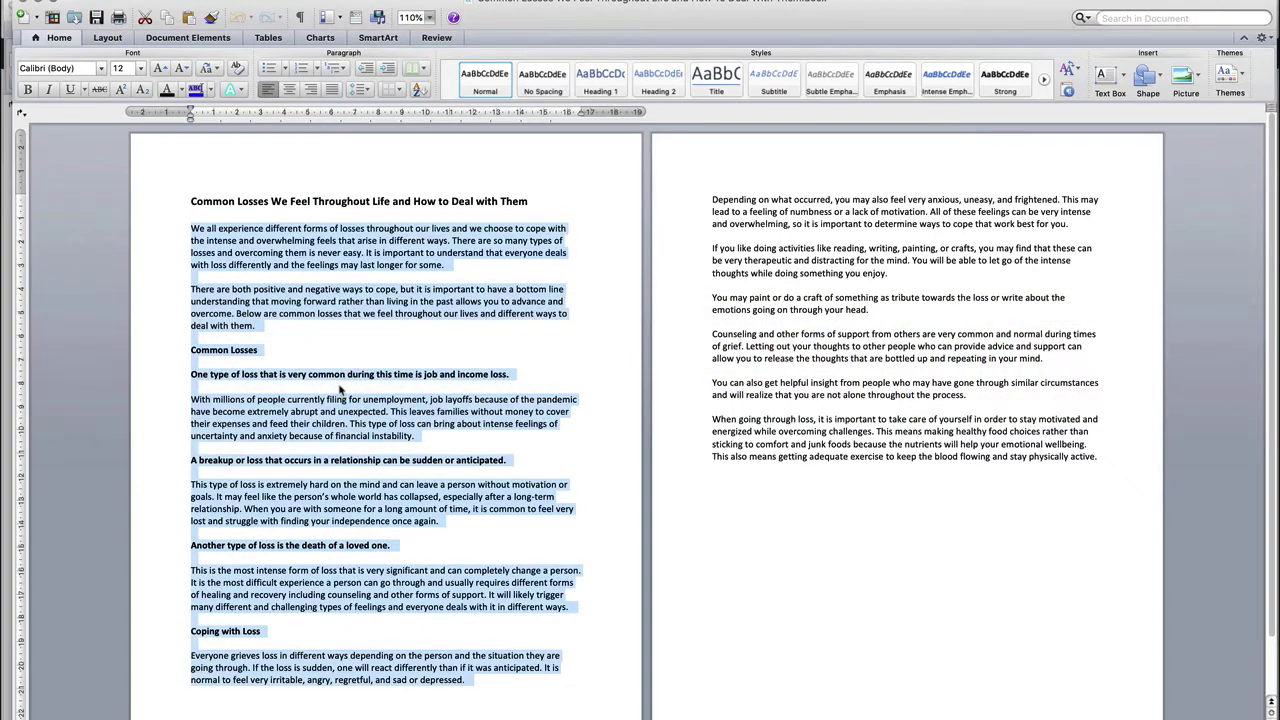
key("super+Tab")
scroll(349, 385, "down", 5)
scroll(350, 390, "up", 3)
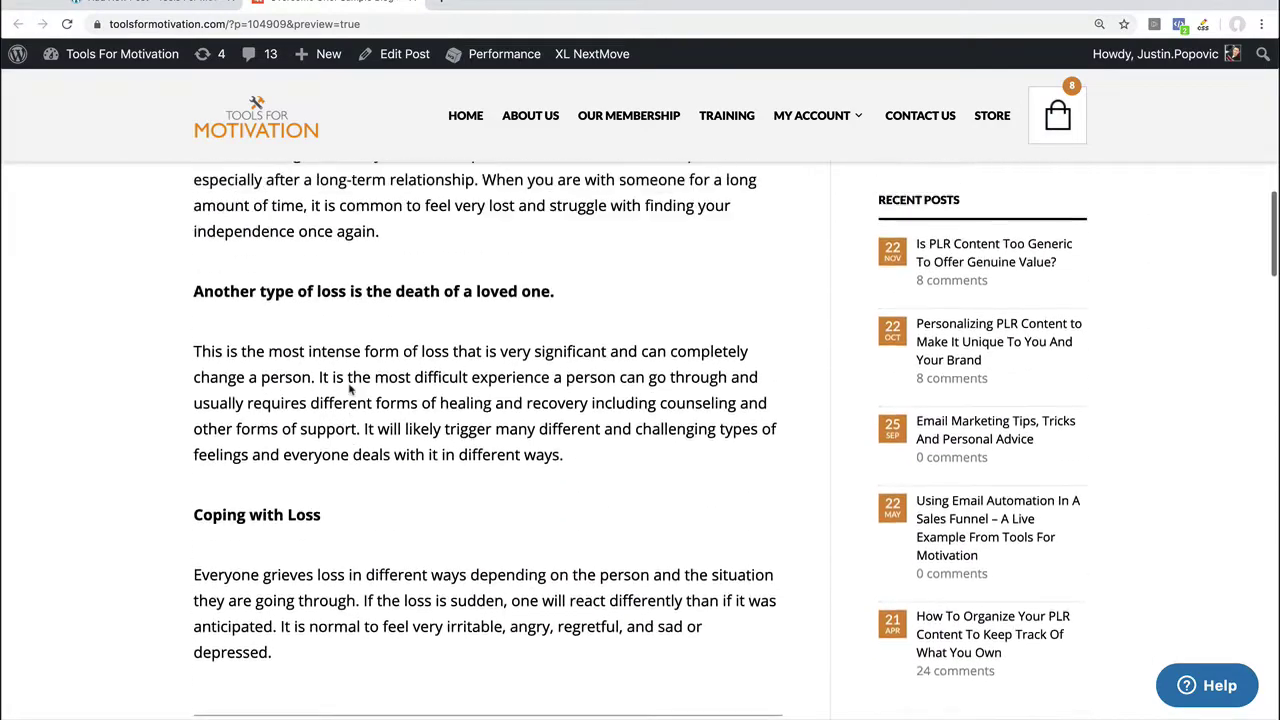
scroll(352, 385, "up", 3)
scroll(289, 369, "up", 1)
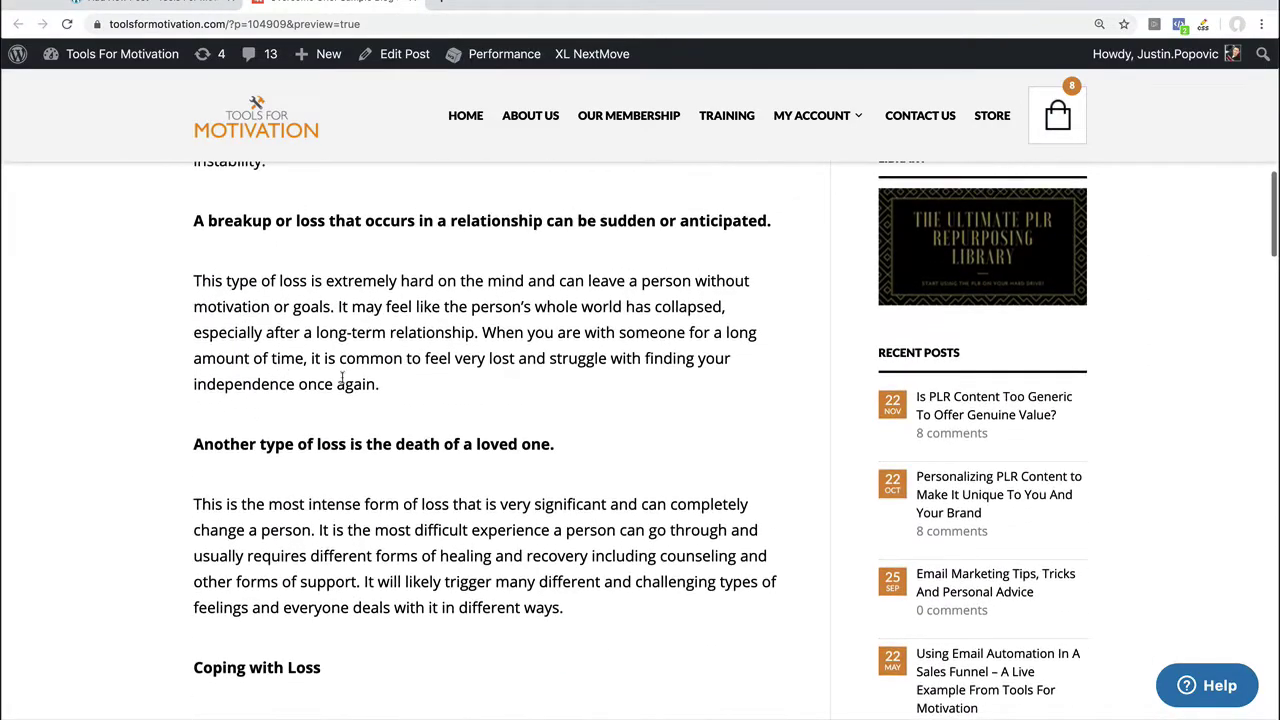
scroll(341, 378, "down", 5)
scroll(338, 375, "up", 15)
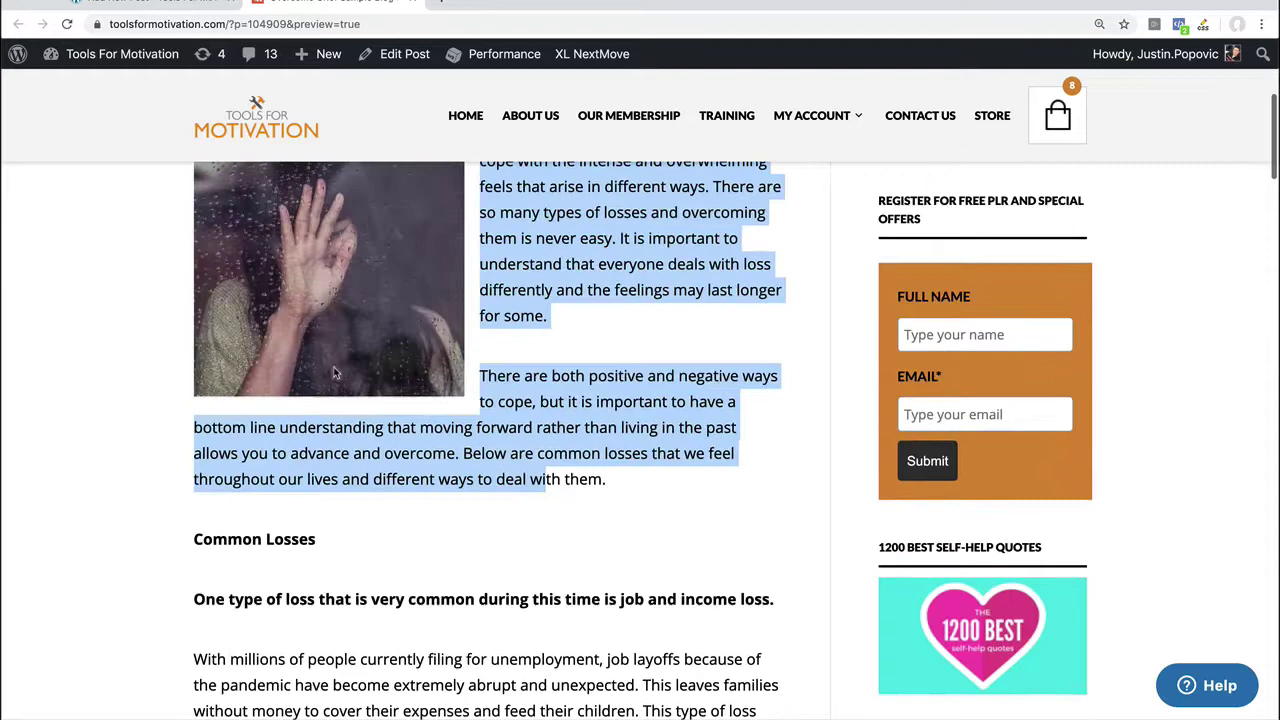
scroll(335, 373, "up", 2)
left_click(500, 322)
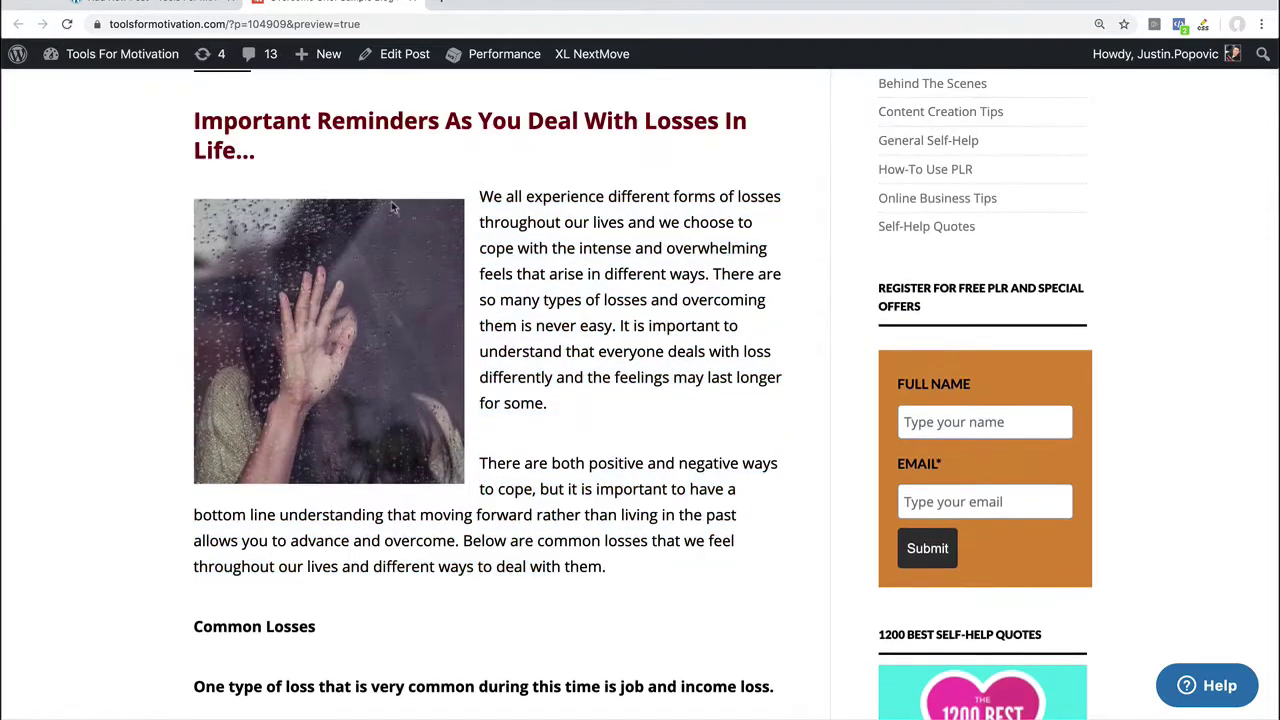
Return to the post editor and inspect the rainy-window hand image beside the opening paragraphs, leaving it deselected.
left_click(140, 8)
scroll(345, 400, "up", 15)
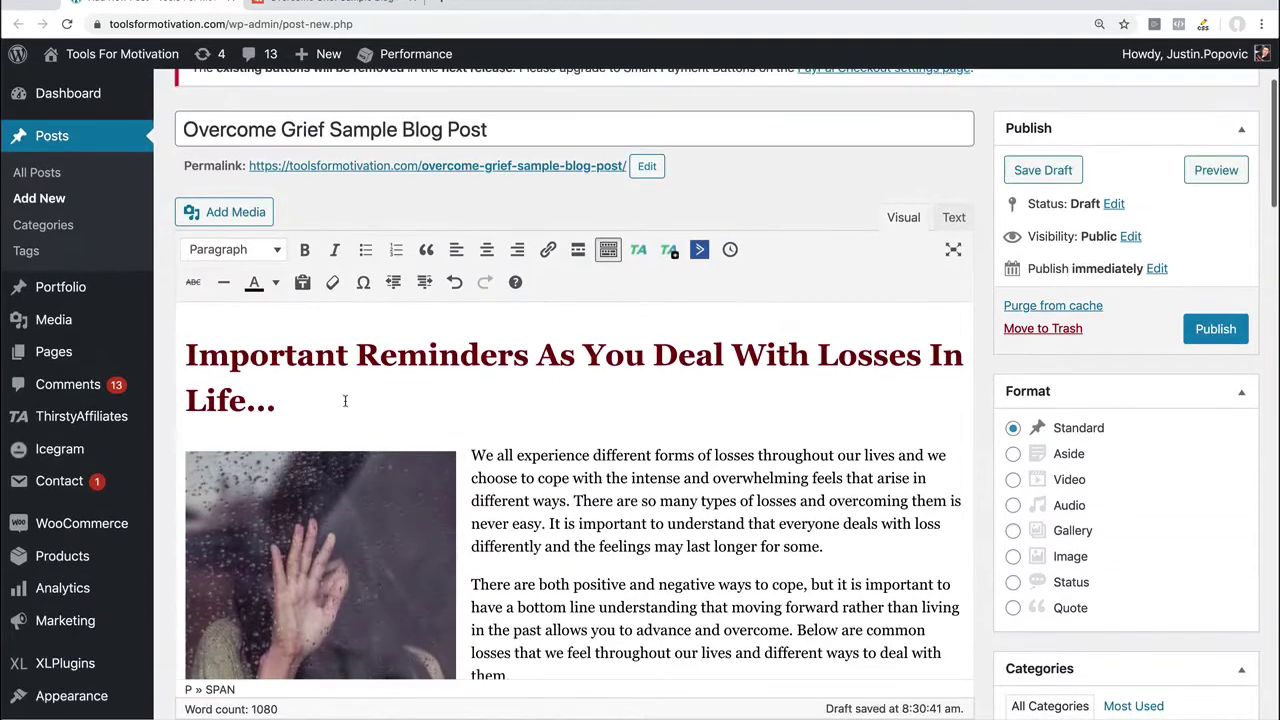
scroll(345, 400, "down", 3)
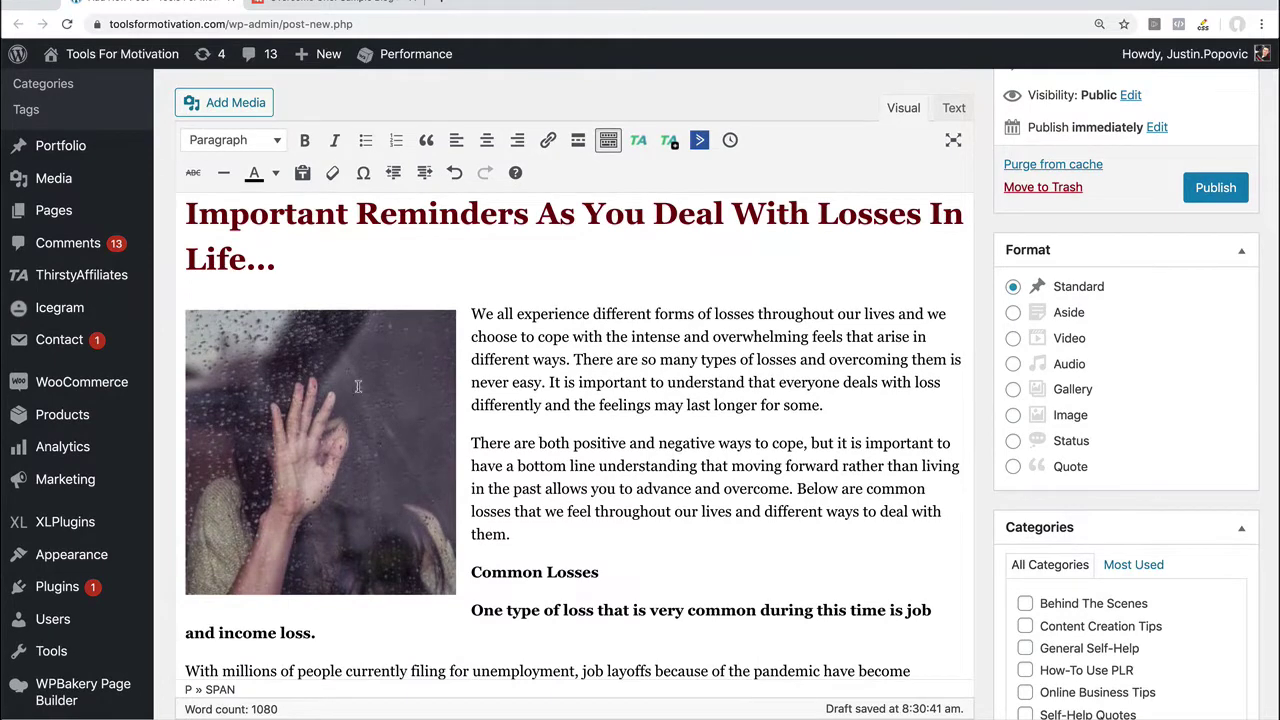
left_click(352, 376)
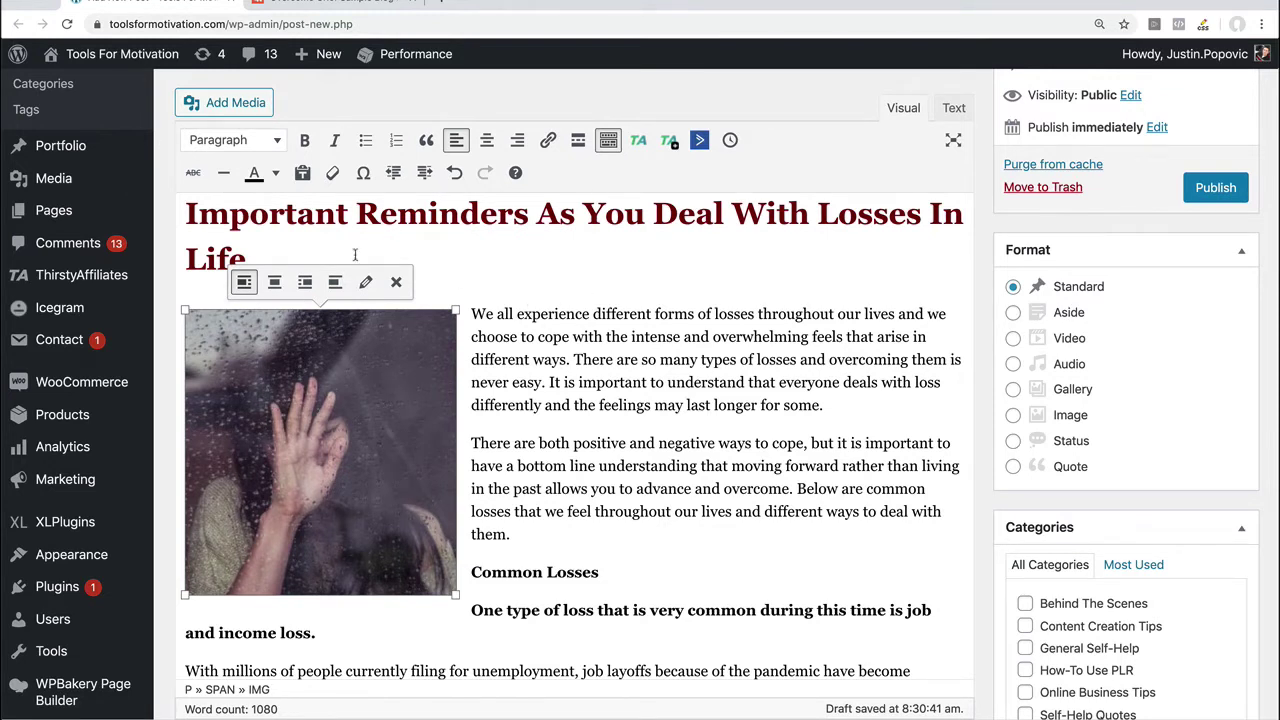
left_click(524, 434)
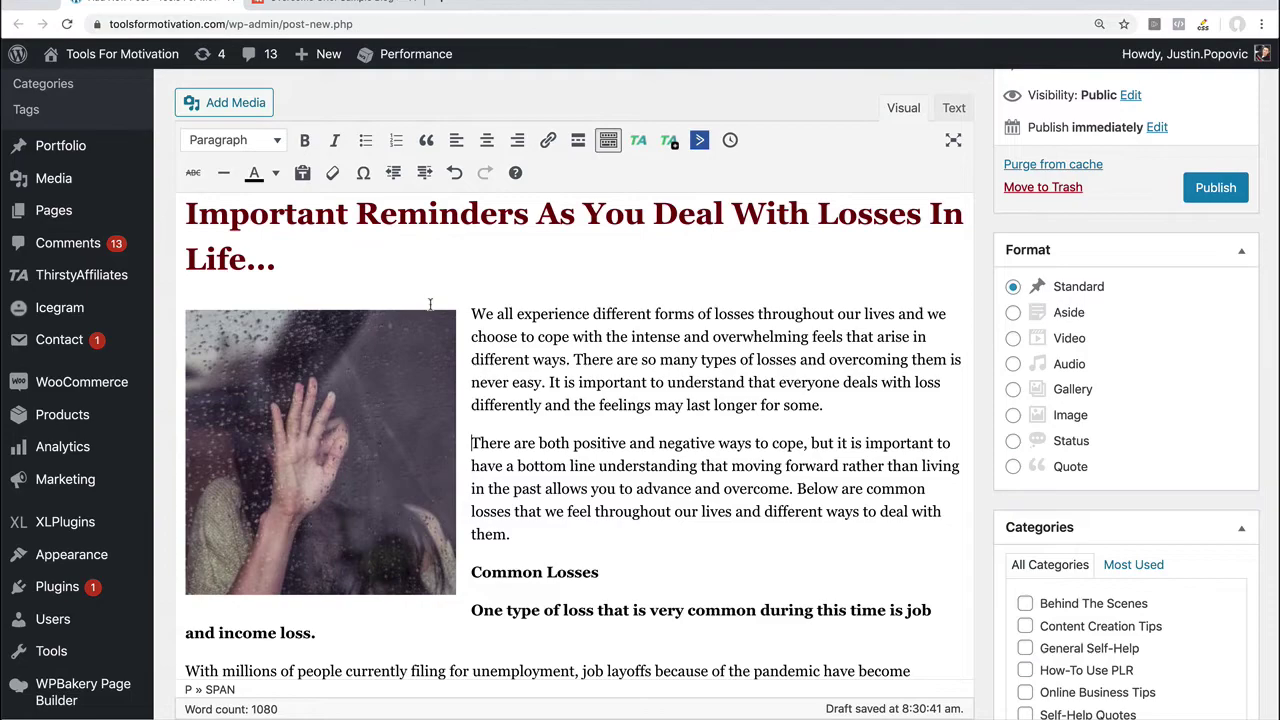
Switch to Firefox and examine the grief PLR sales page, focusing on the "10 Copyright Free Images" included with the report.
key("super+Tab")
left_click(450, 355)
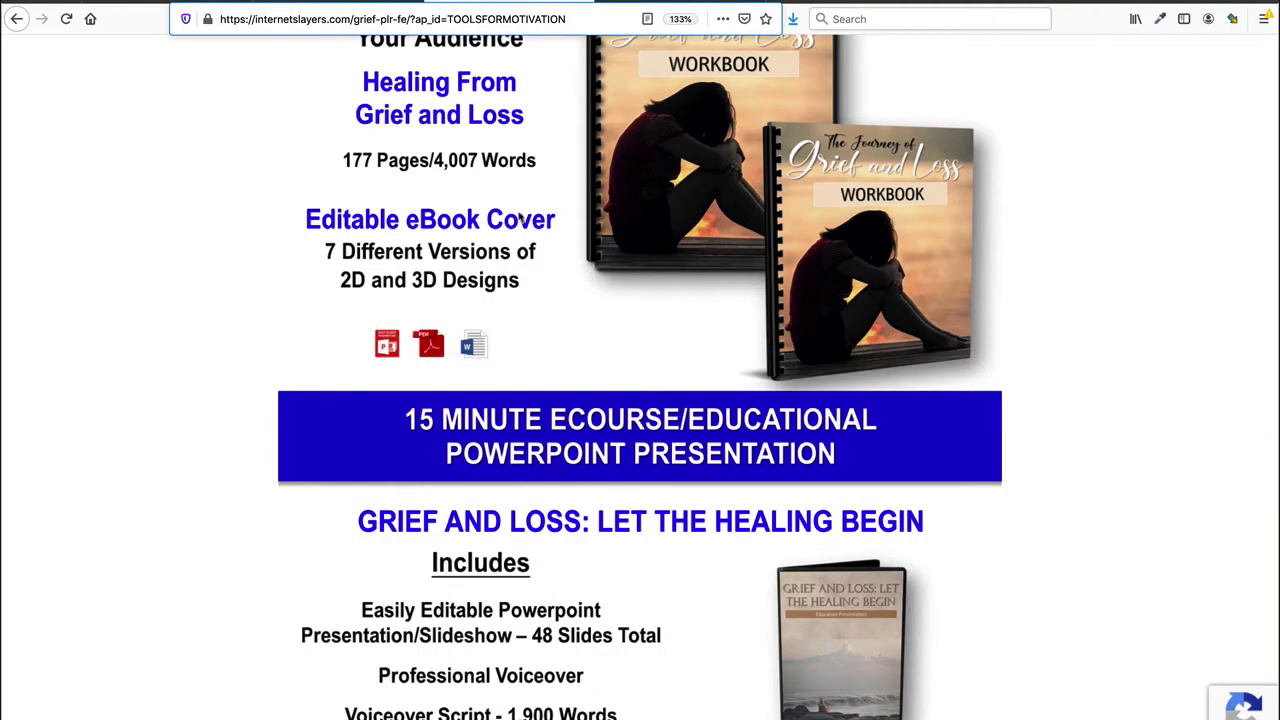
scroll(519, 219, "down", 15)
scroll(519, 219, "up", 16)
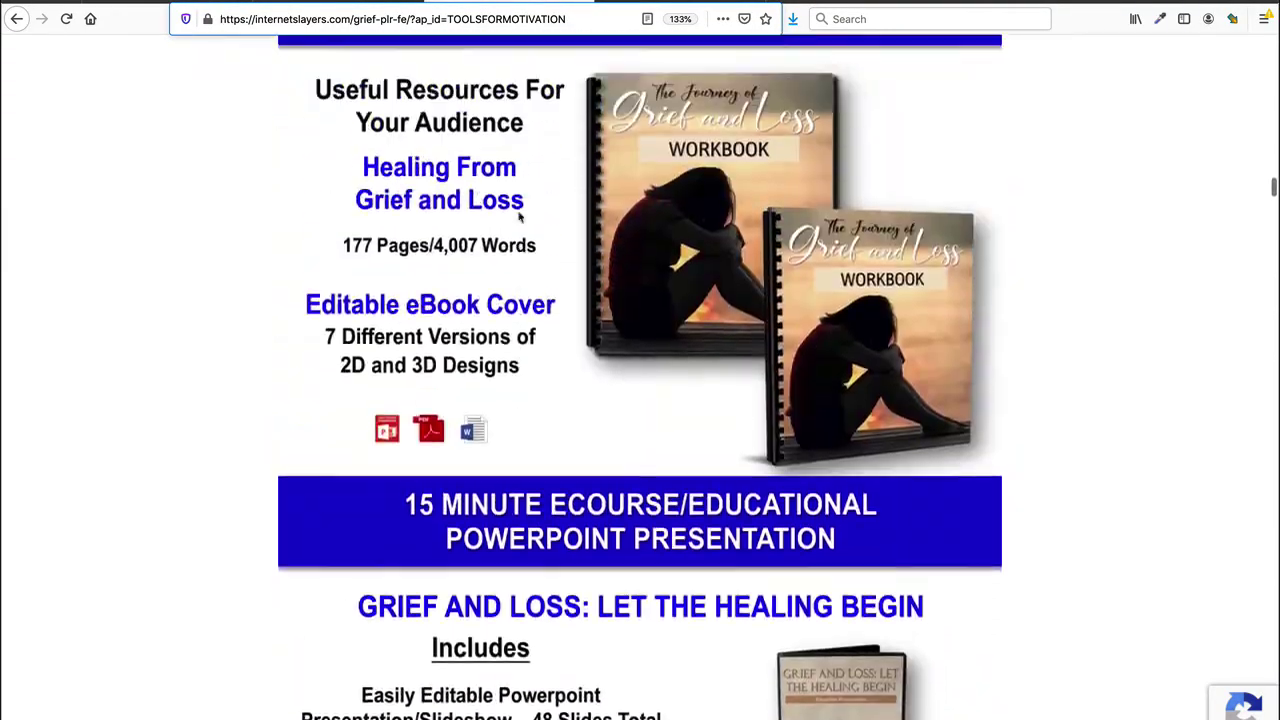
scroll(519, 219, "up", 7)
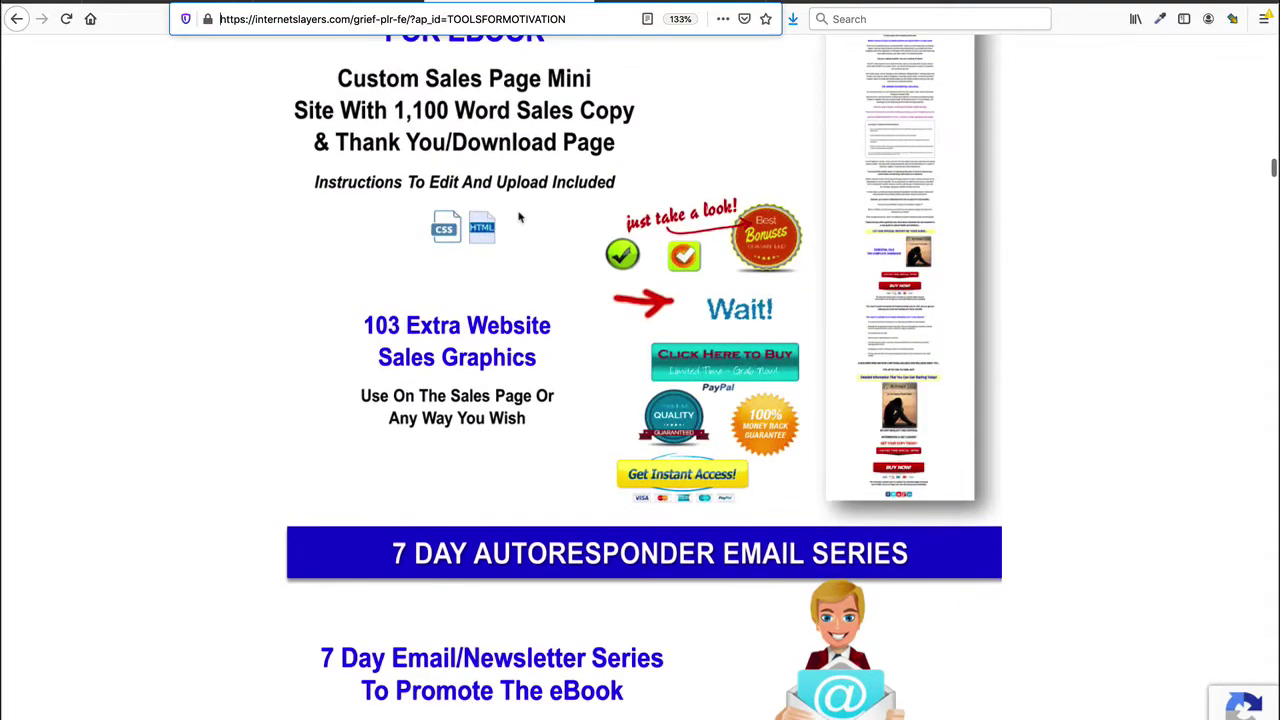
scroll(519, 217, "down", 12)
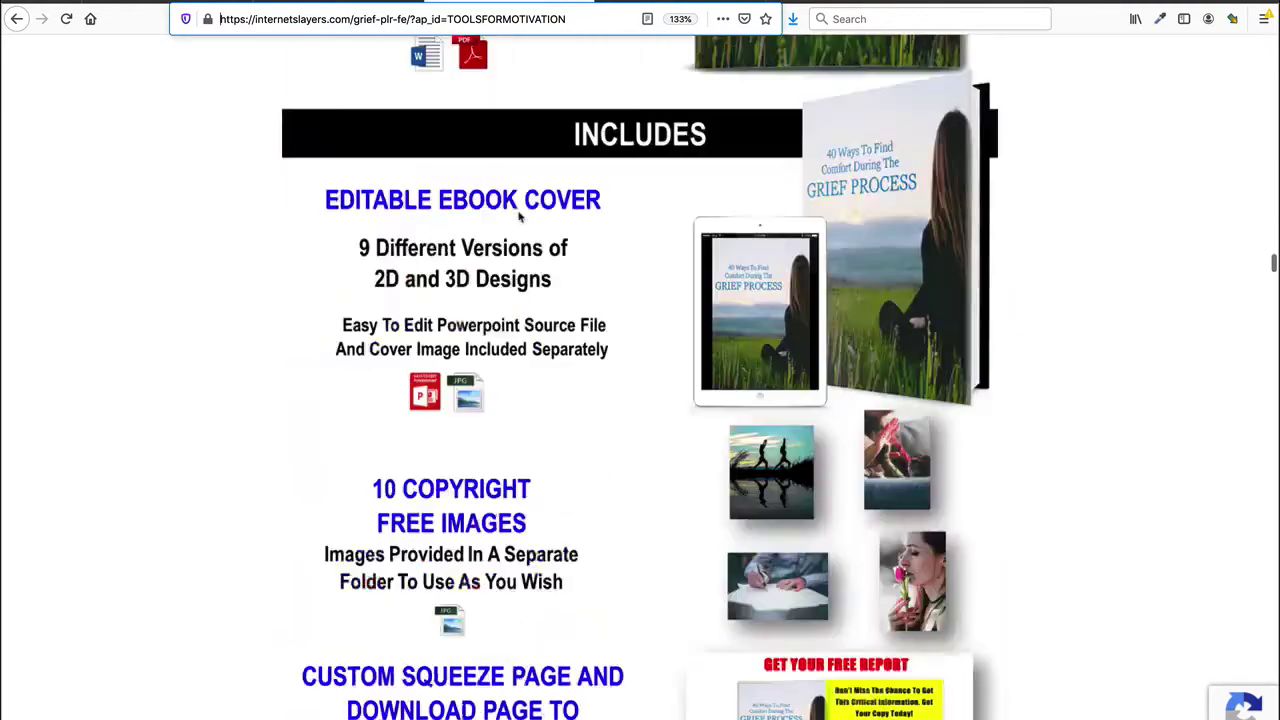
scroll(519, 217, "down", 3)
scroll(519, 217, "up", 5)
scroll(519, 217, "down", 1)
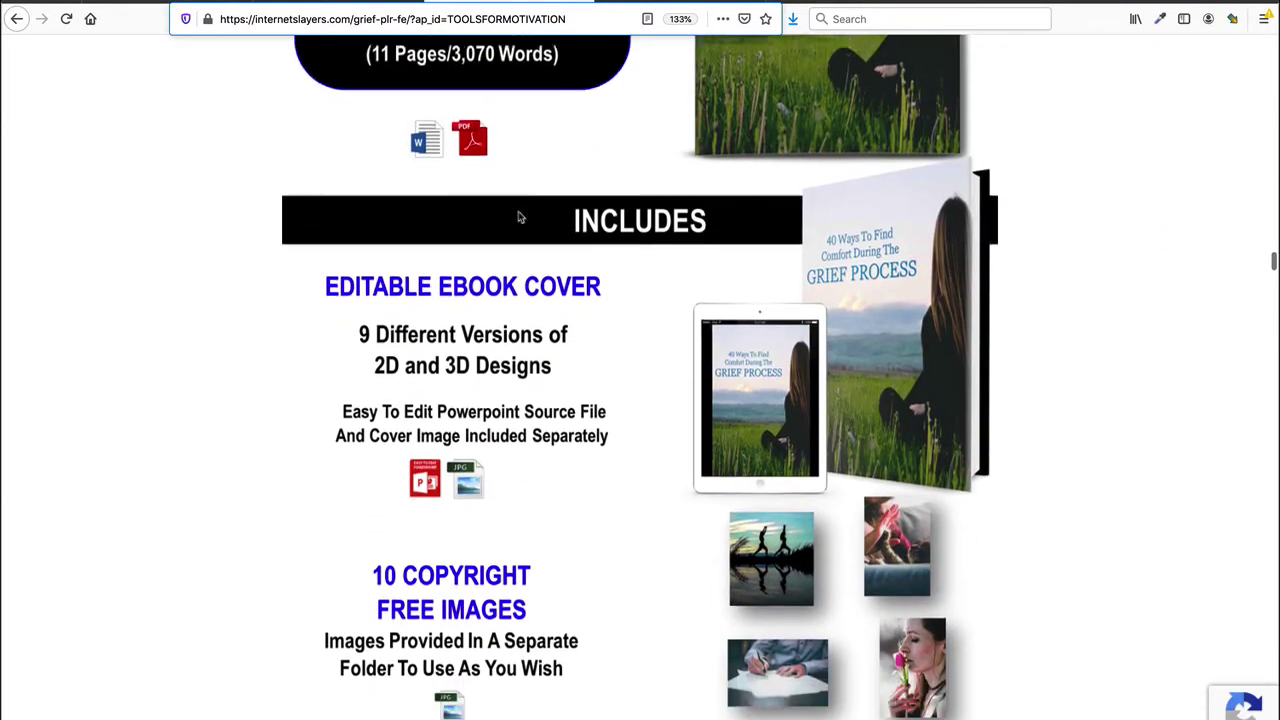
scroll(519, 217, "down", 3)
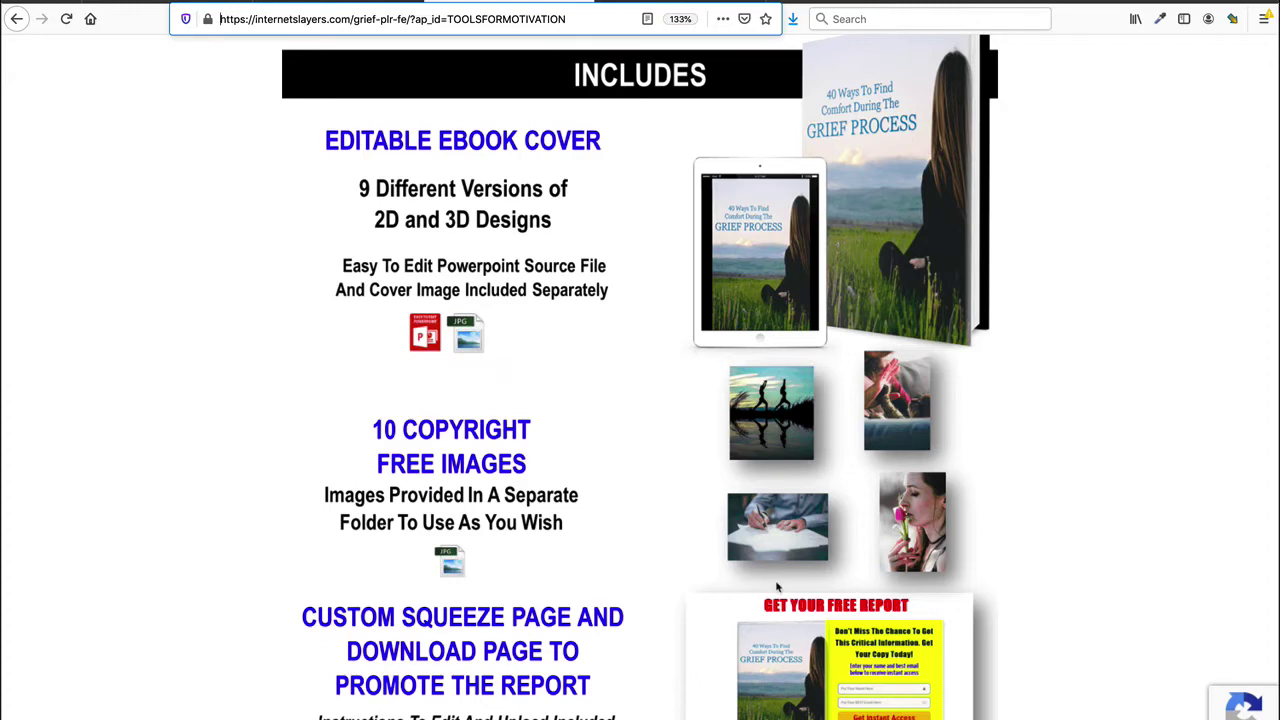
scroll(776, 587, "down", 3)
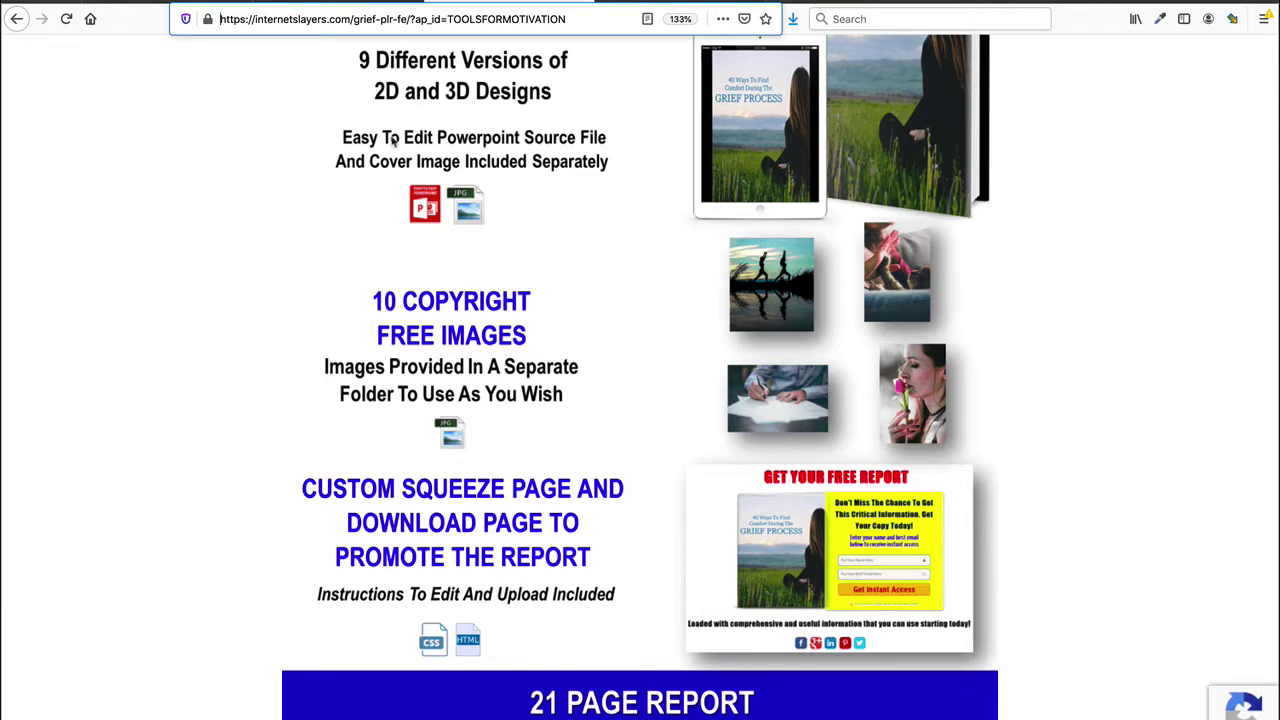
Switch back to Chrome, shrink the hand image in the post editor proportionally and preview the changes.
key("super+Tab")
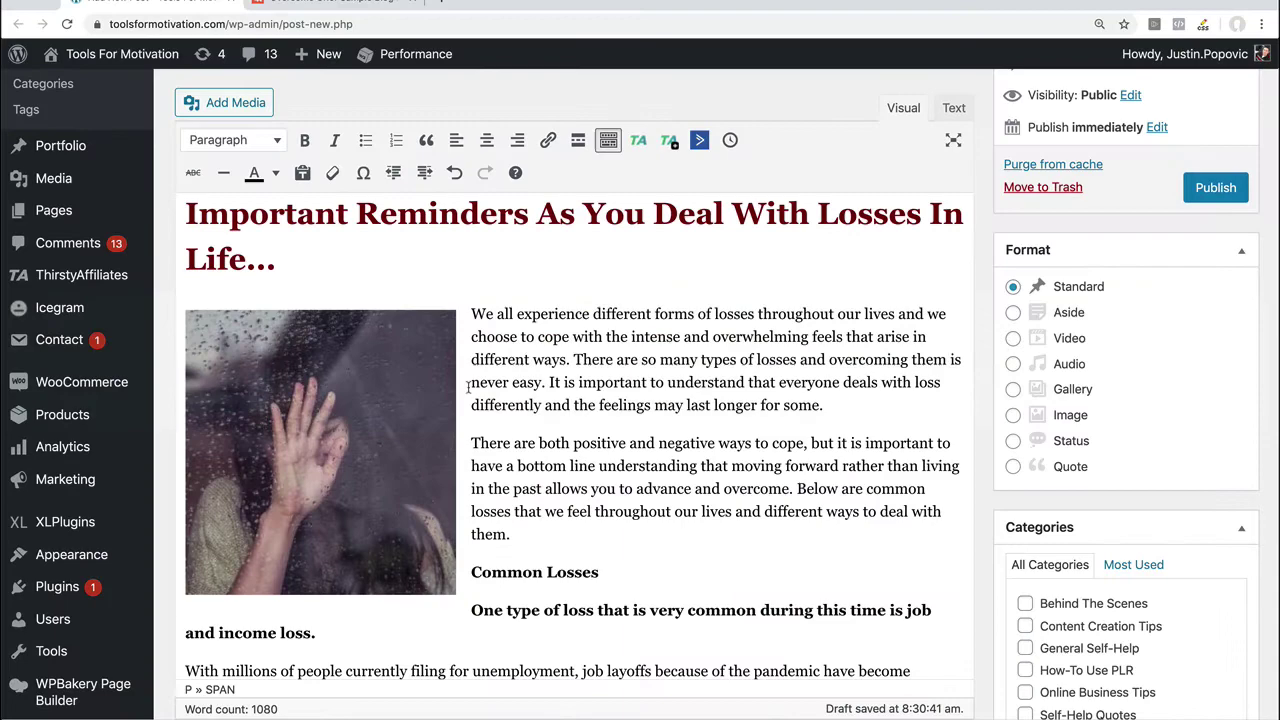
left_click(329, 422)
scroll(572, 457, "down", 3)
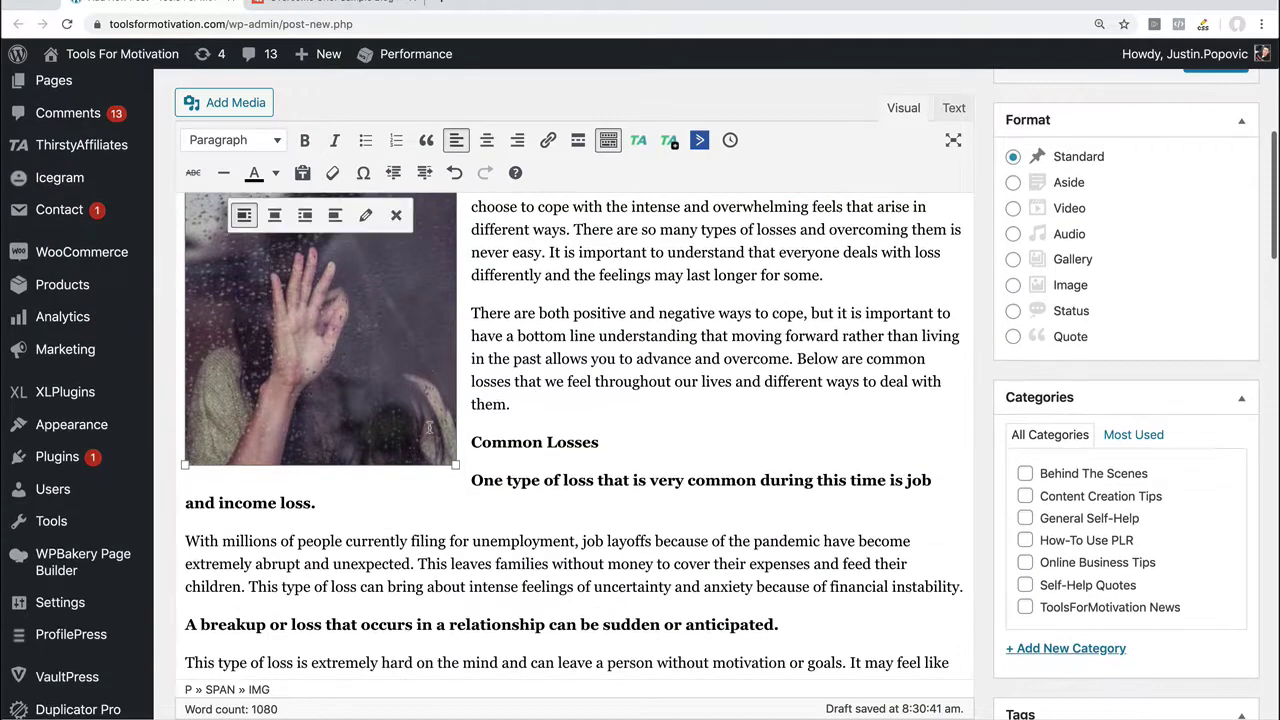
left_click_drag(455, 465, 408, 500)
scroll(509, 370, "up", 1)
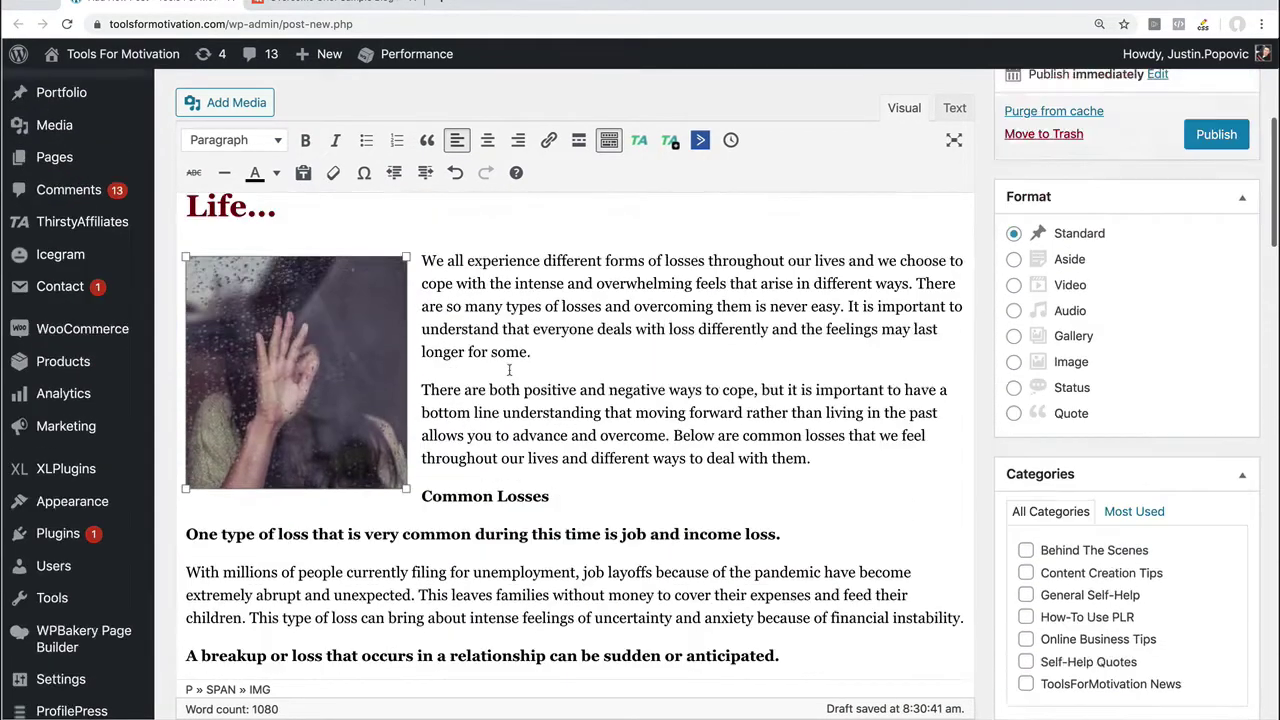
scroll(509, 370, "up", 3)
left_click(1218, 74)
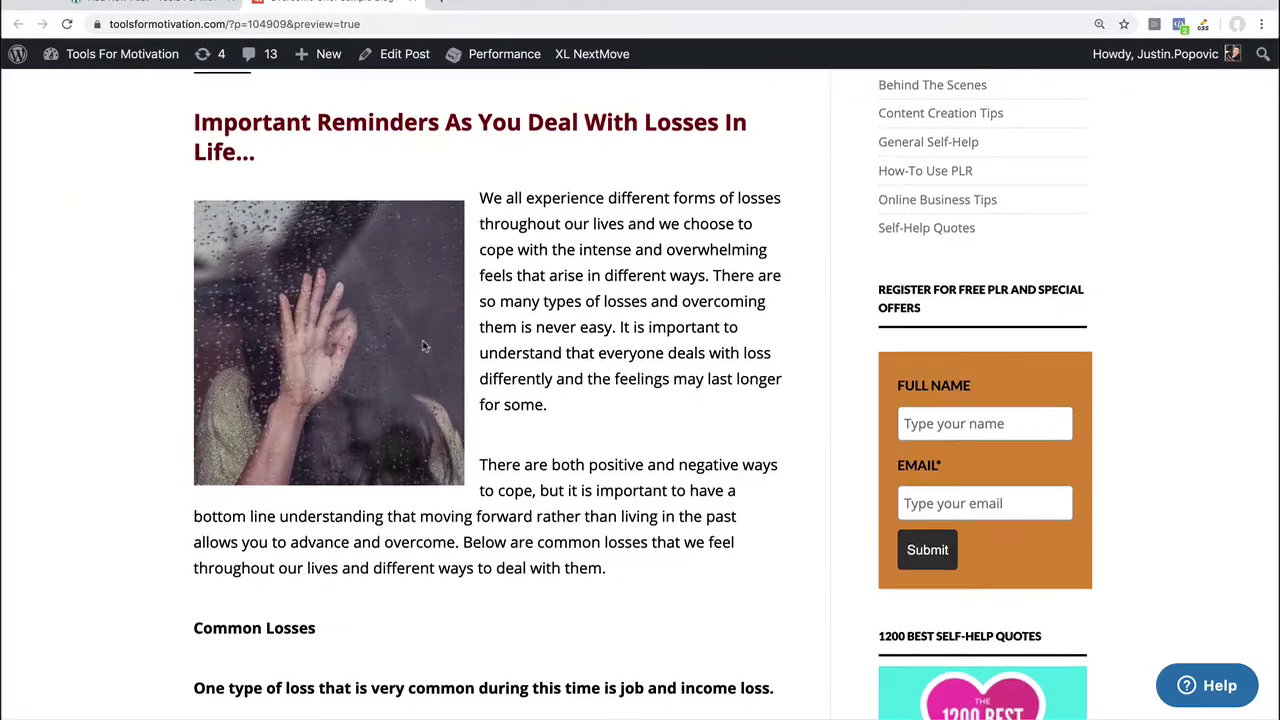
Check the image in the preview, reduce it slightly more in the post editor and preview the post again.
scroll(422, 343, "up", 2)
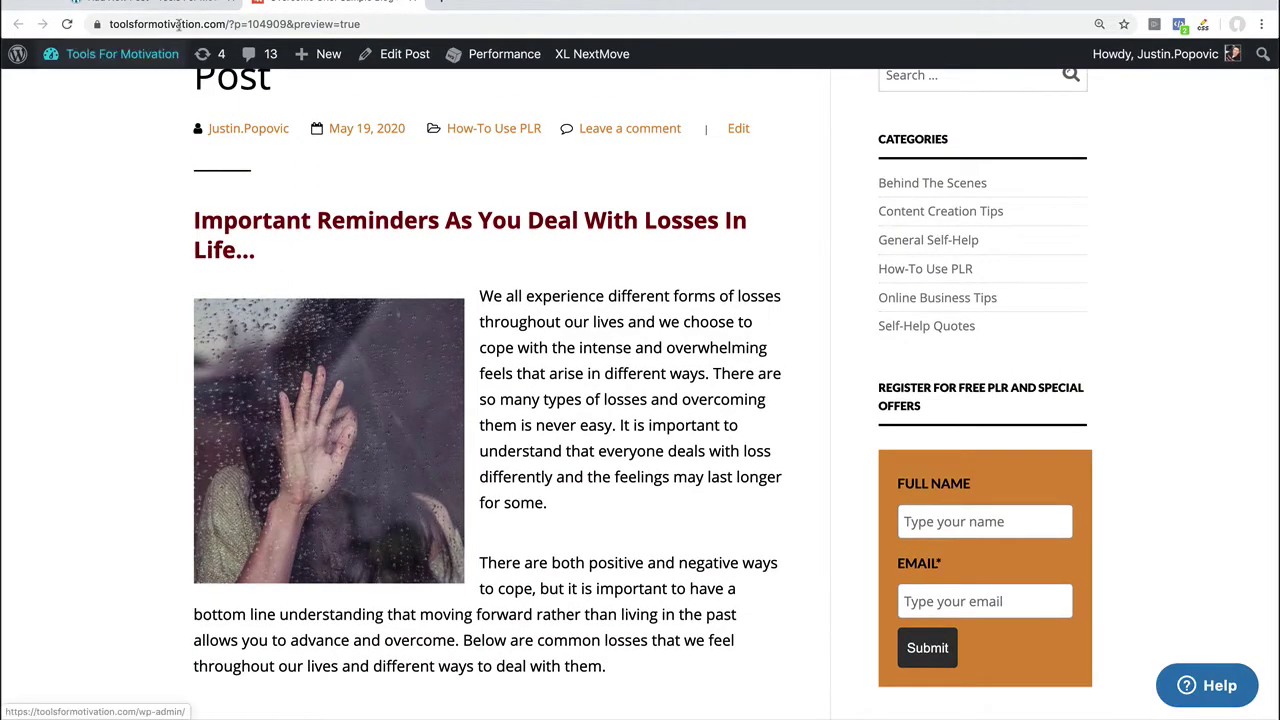
left_click(150, 4)
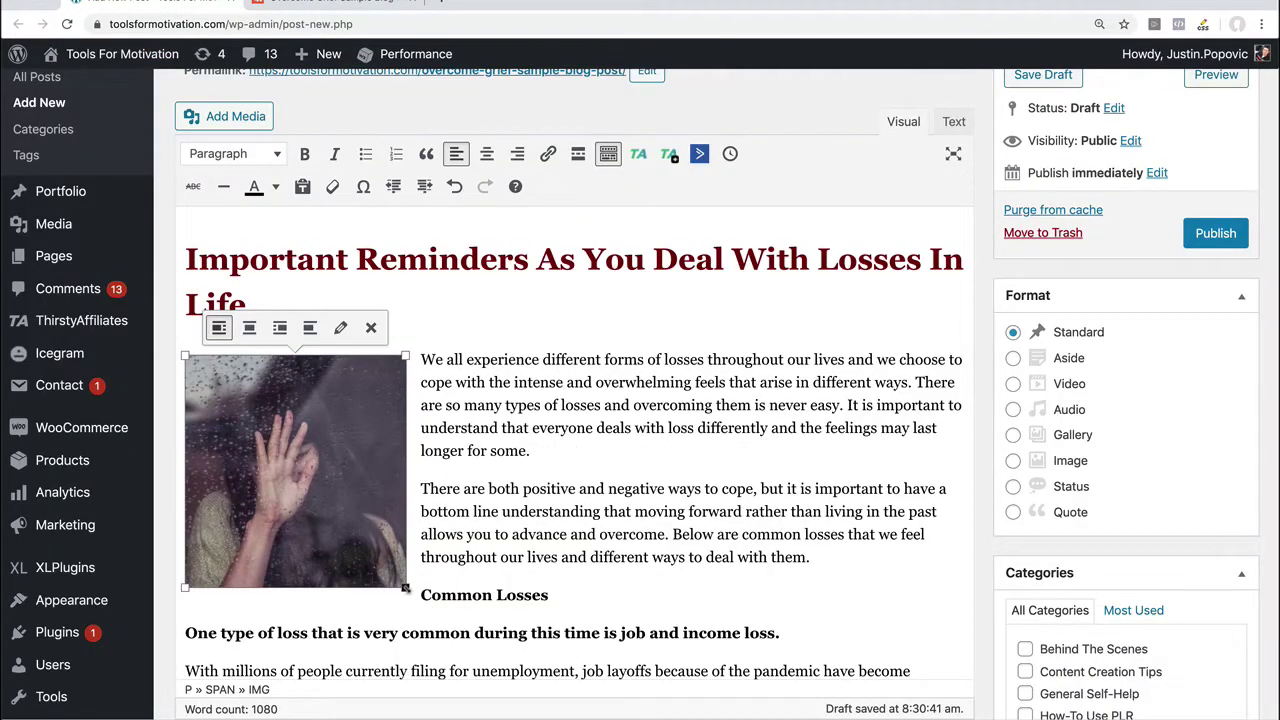
left_click_drag(405, 588, 394, 576)
left_click(1212, 78)
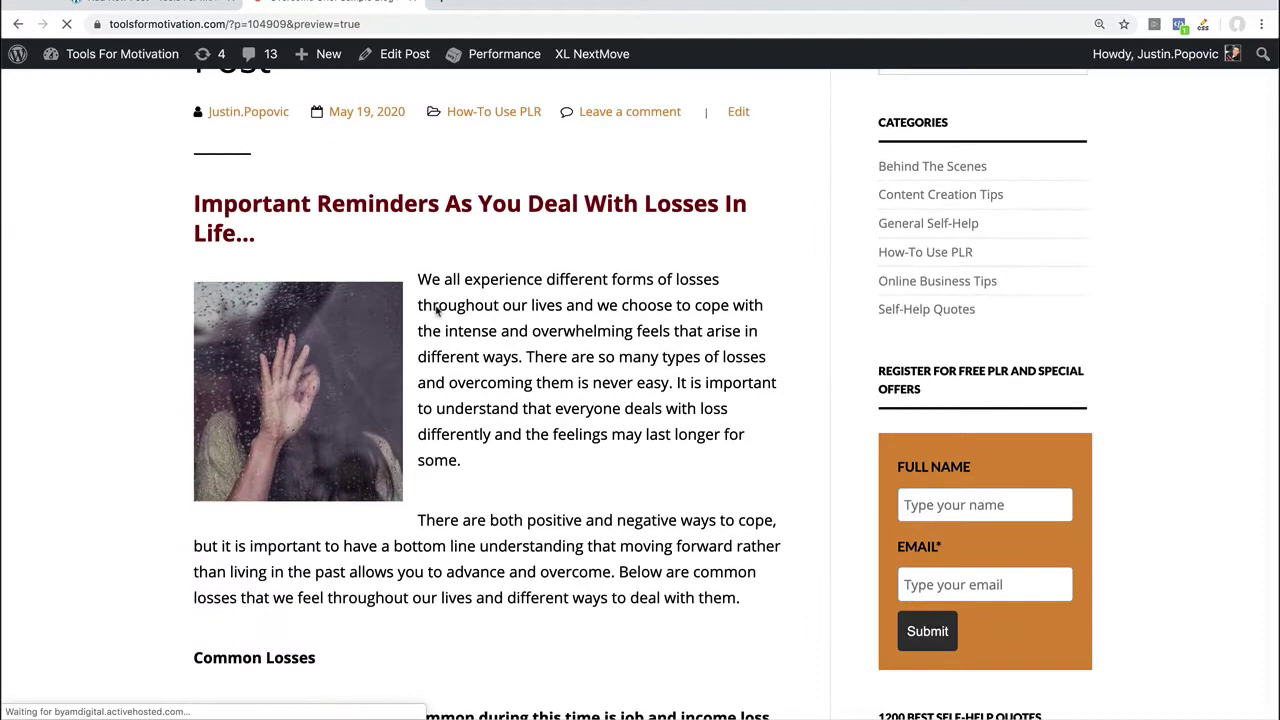
Examine the updated preview from the resized image down to the "Understanding The Grief Process: Healthy Versus Unhealthy Responses" heading.
scroll(412, 305, "down", 3)
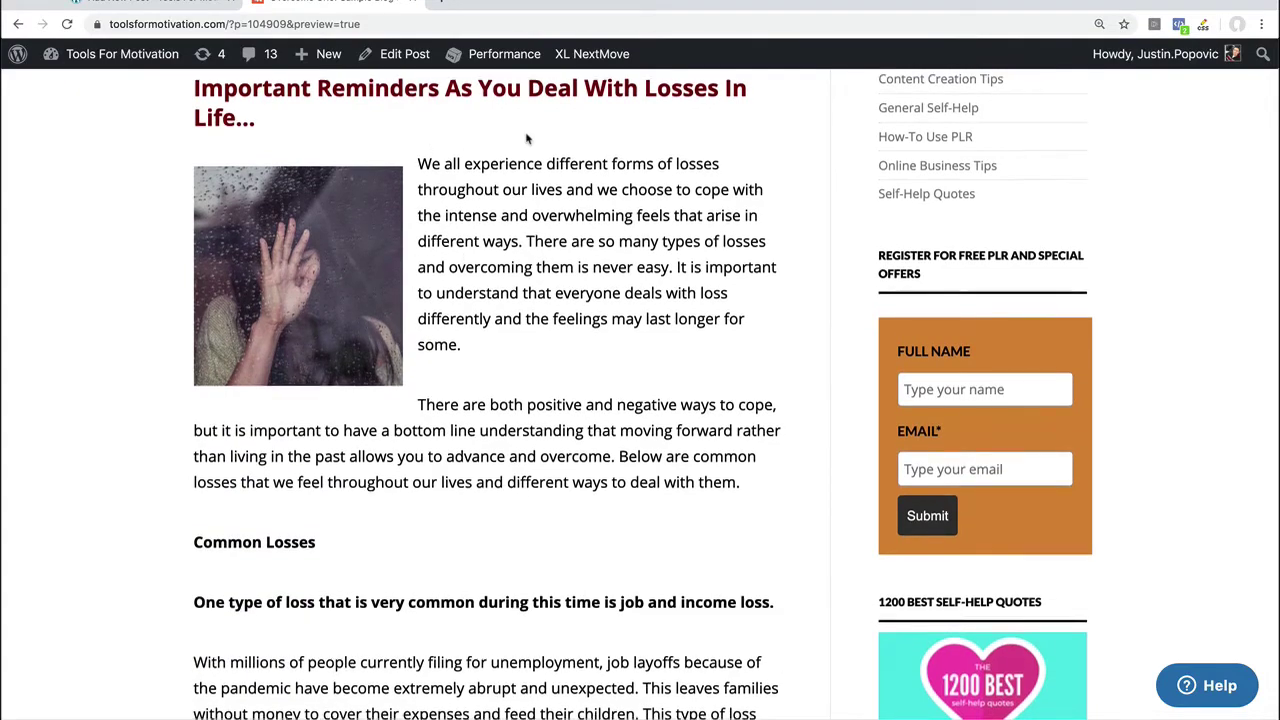
scroll(520, 140, "up", 2)
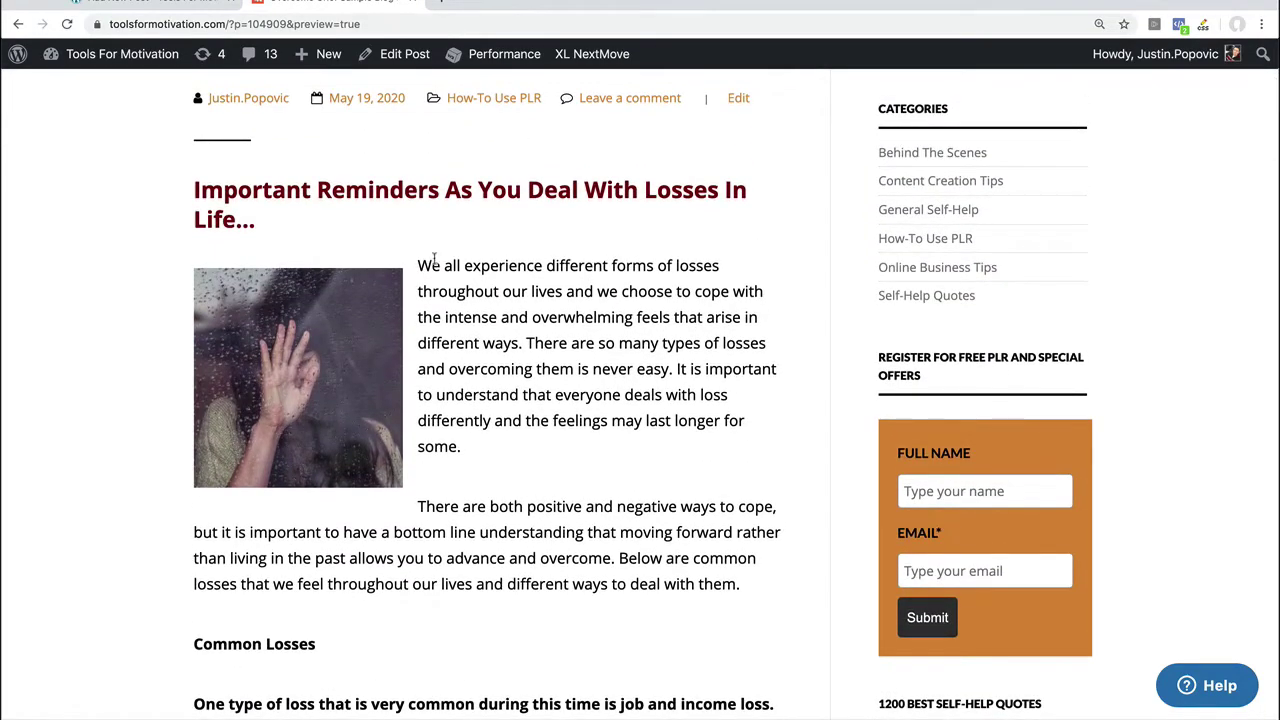
scroll(433, 231, "down", 2)
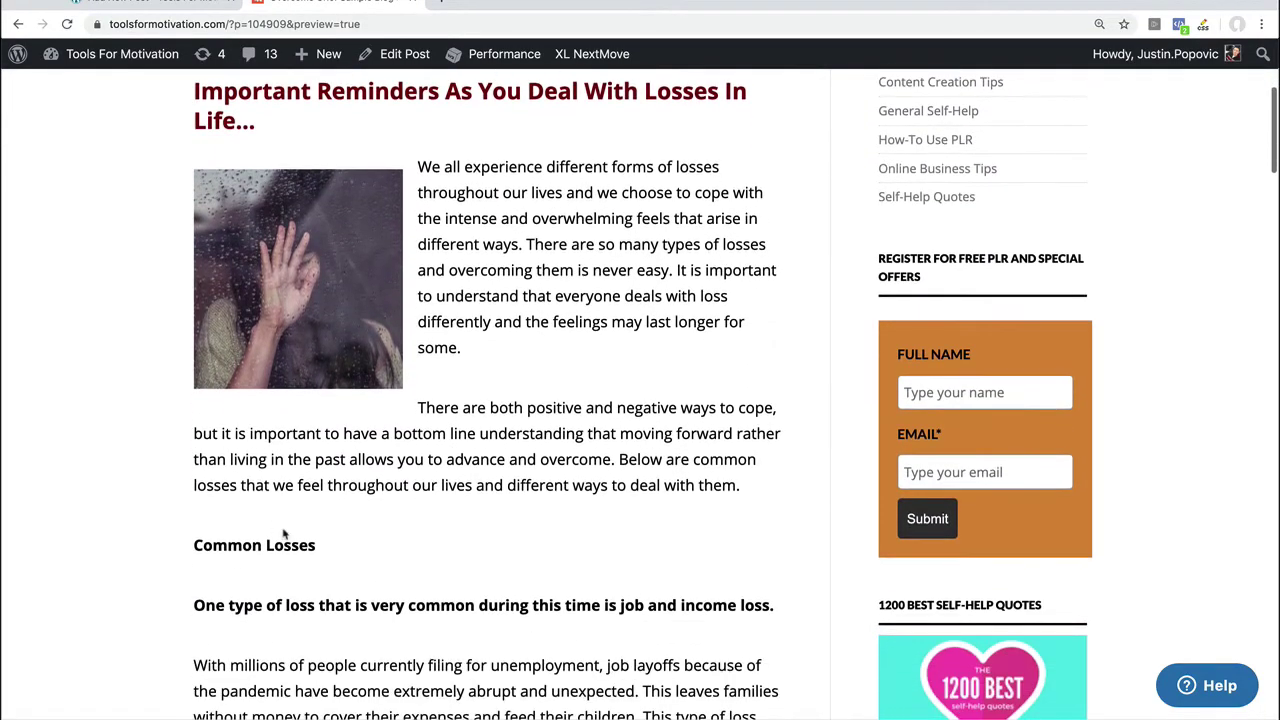
scroll(341, 336, "down", 3)
scroll(341, 343, "down", 5)
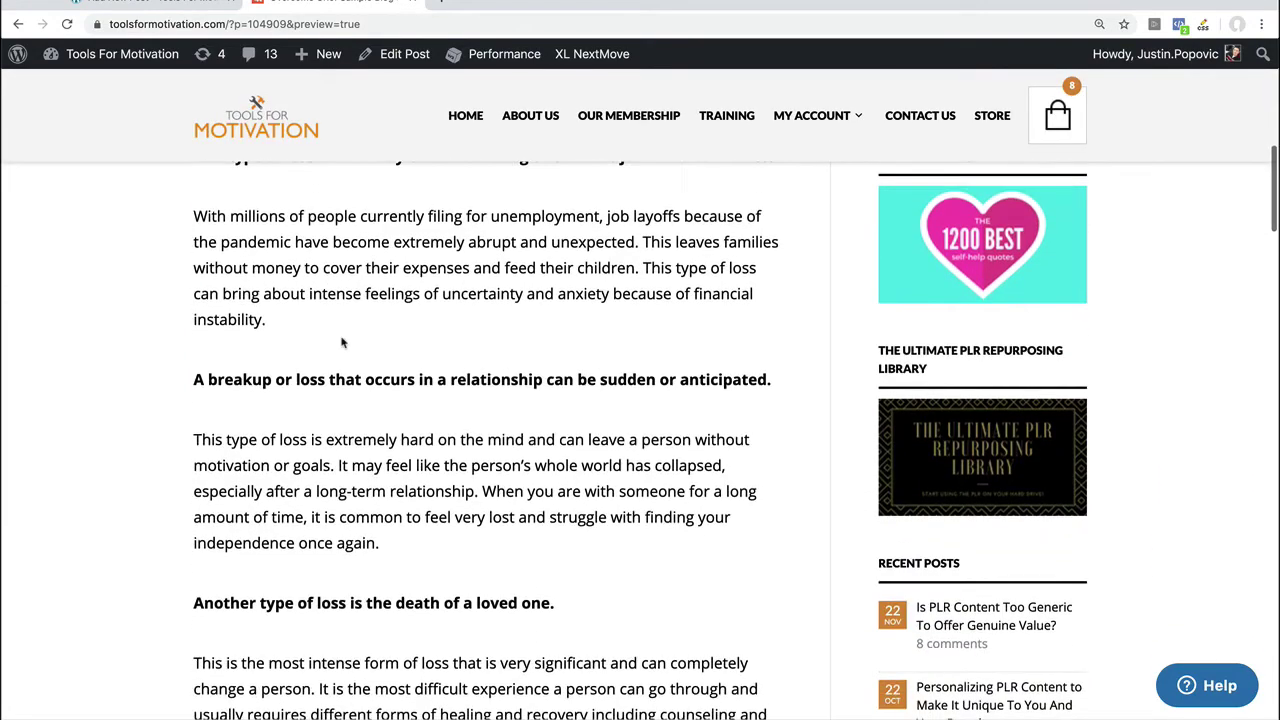
scroll(341, 343, "down", 5)
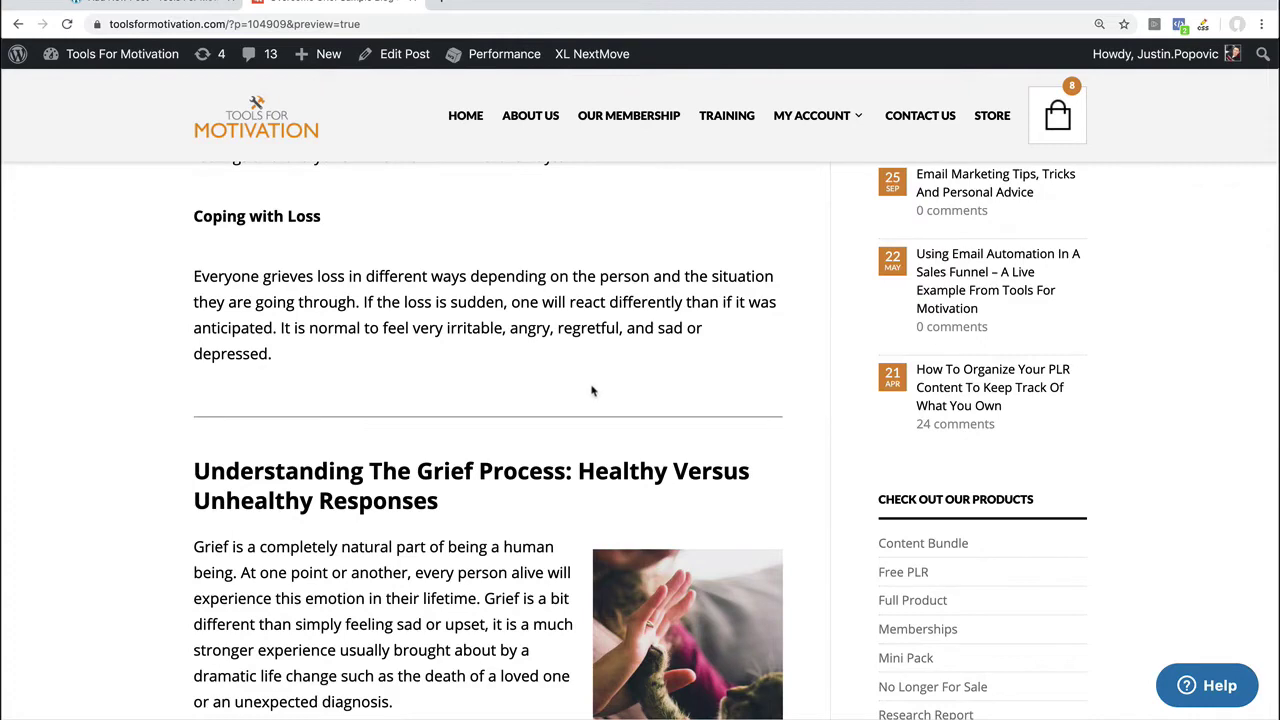
scroll(498, 356, "down", 1)
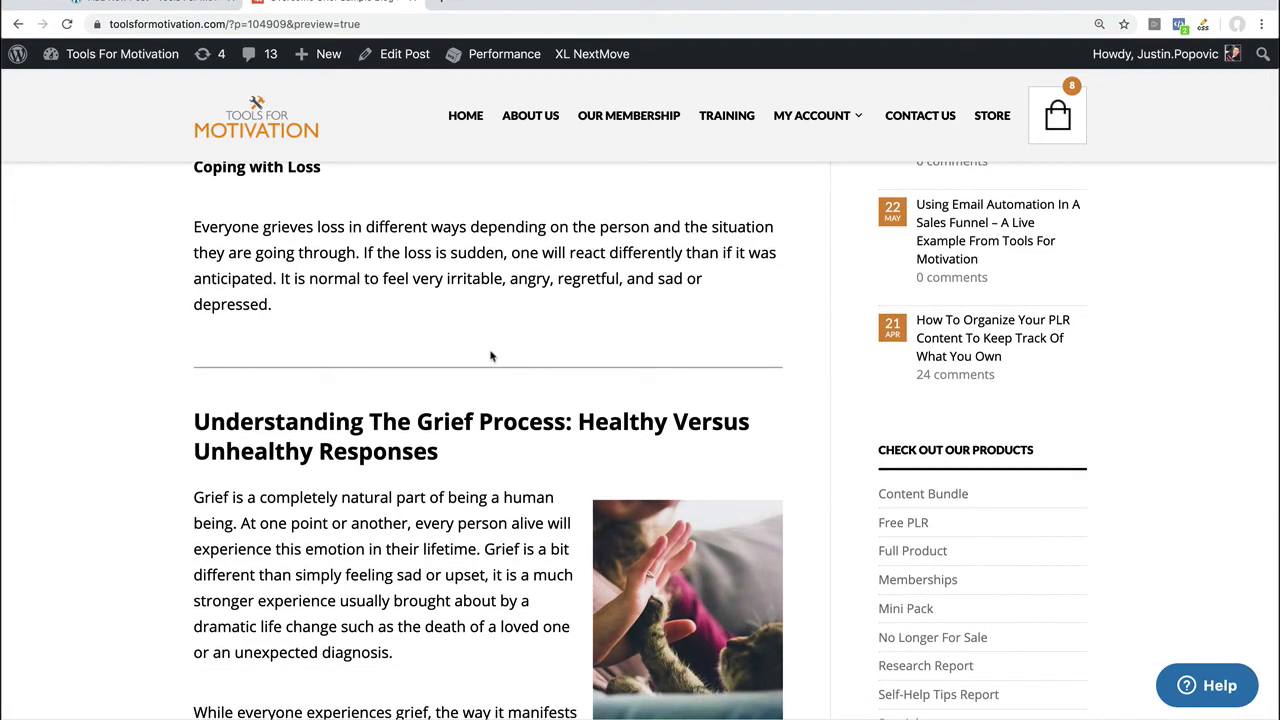
scroll(490, 356, "down", 1)
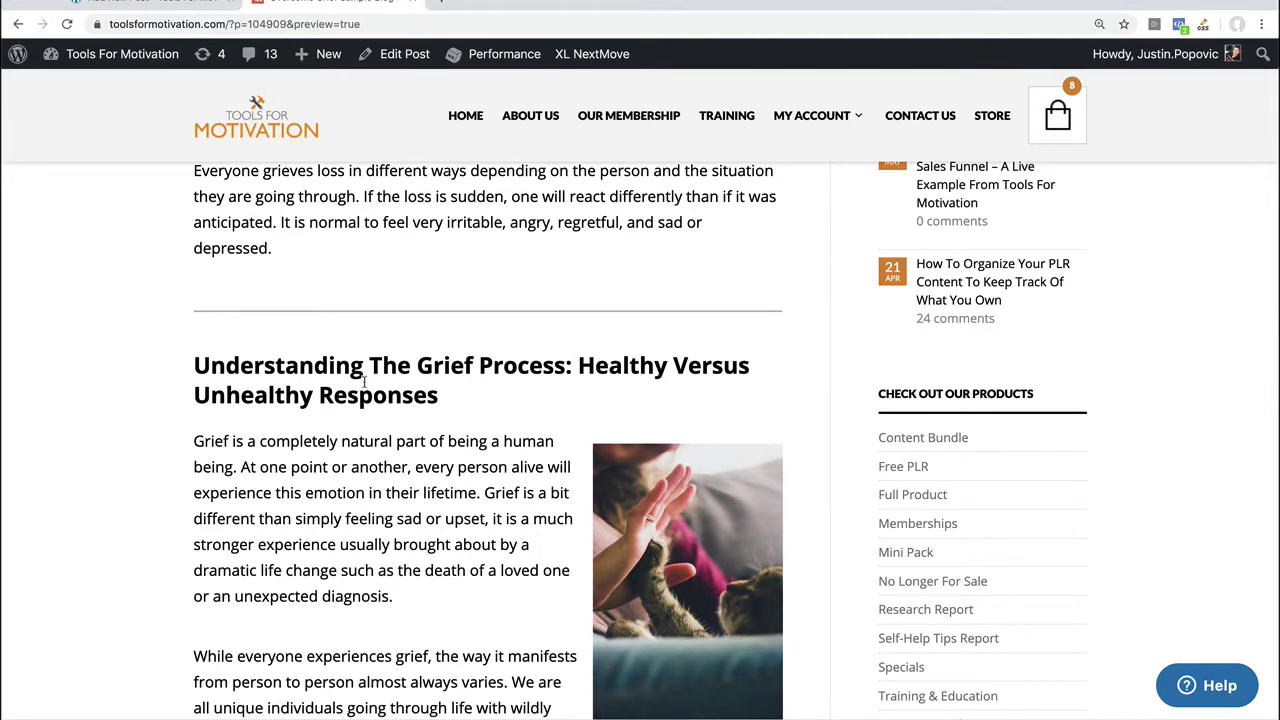
Compare "Understanding The Grief Process.docx" in Microsoft Word with its matching section and cat image in the Chrome blog post preview.
key("super+Tab")
key("super+Tab")
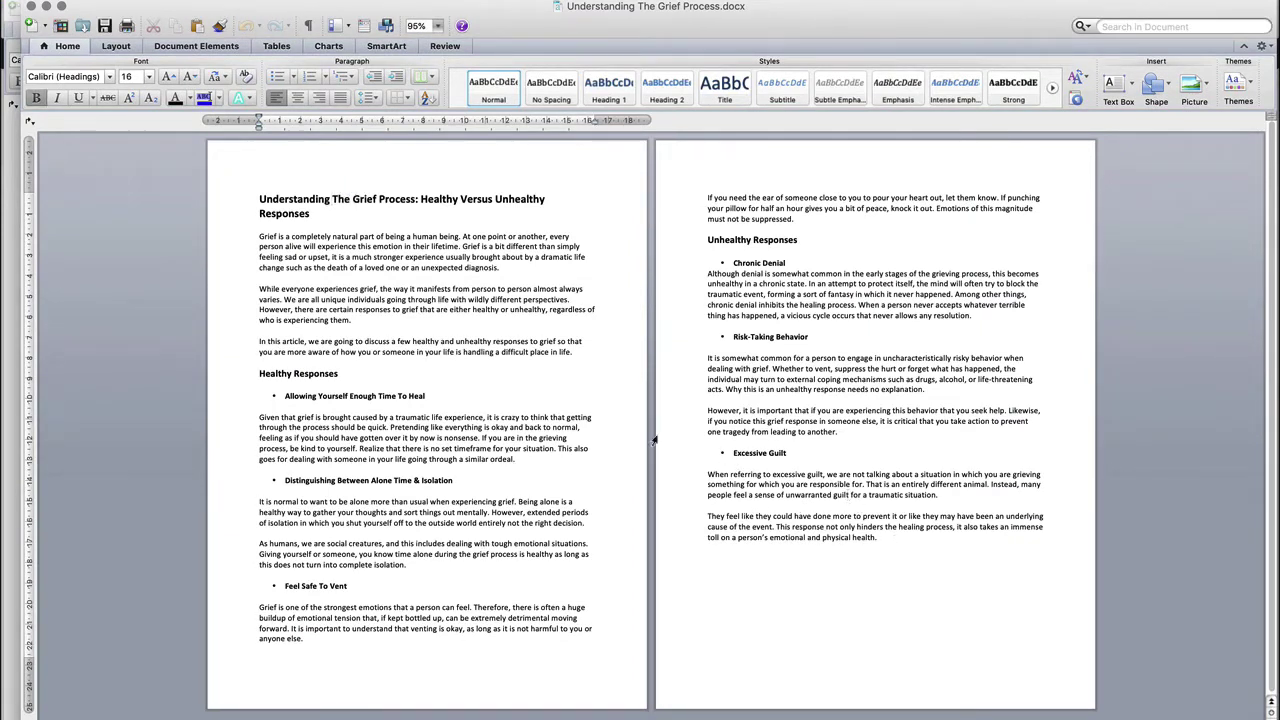
key("super+Tab")
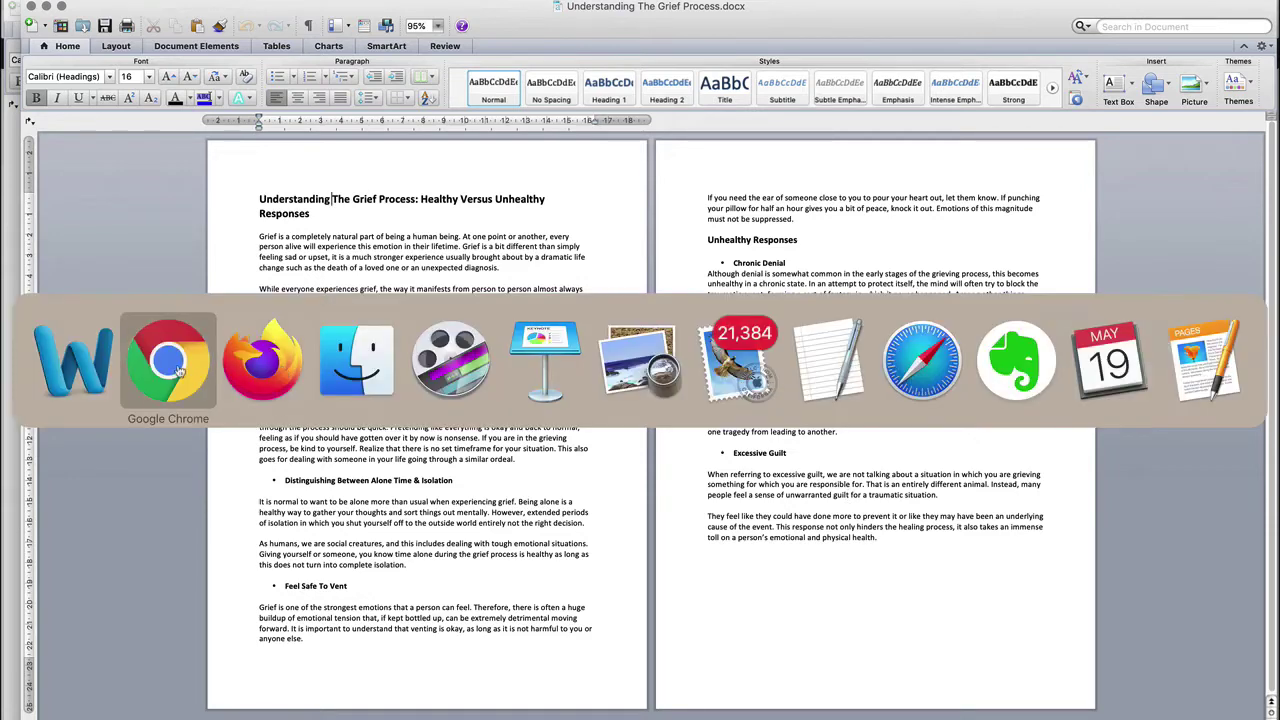
left_click(168, 366)
scroll(462, 371, "down", 2)
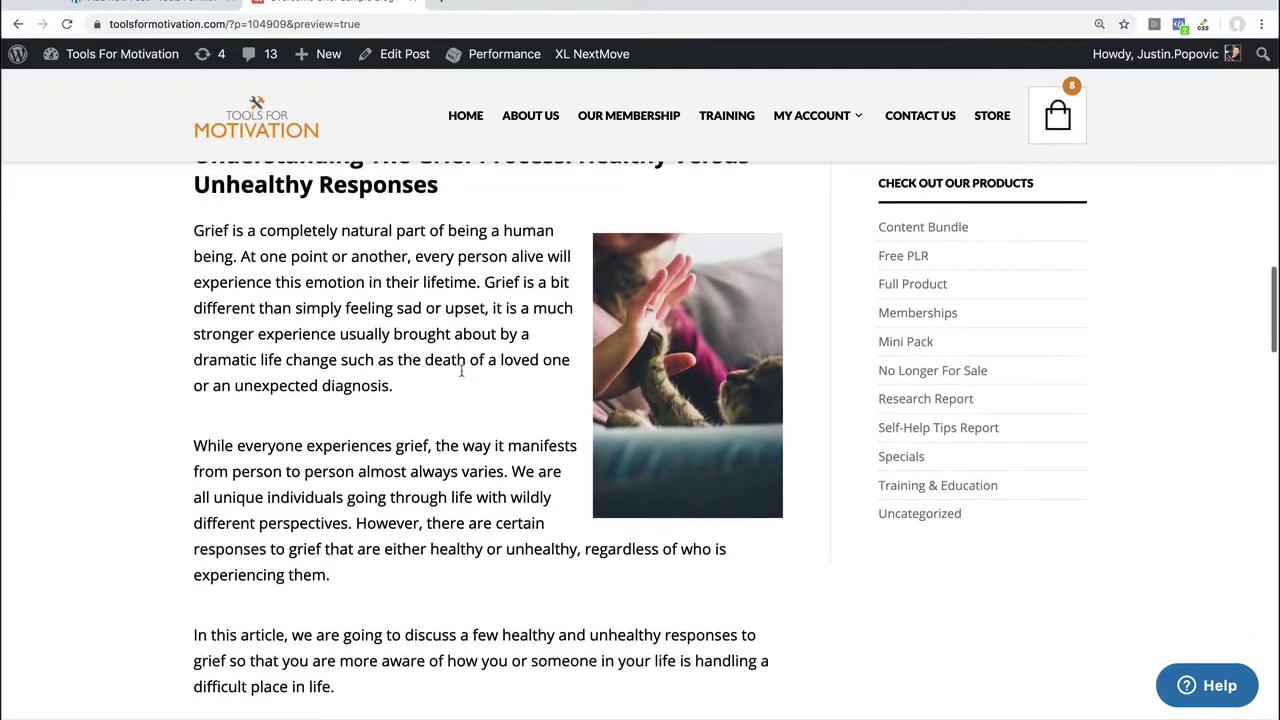
scroll(462, 368, "up", 3)
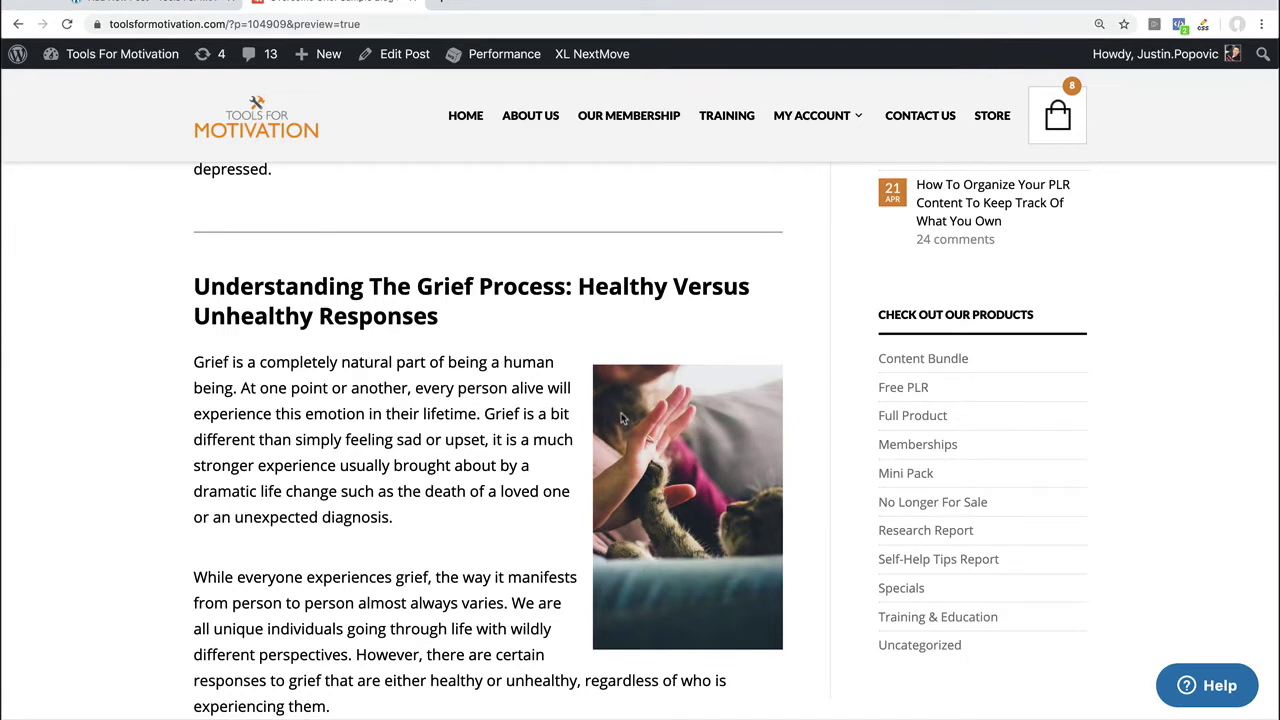
scroll(621, 418, "down", 1)
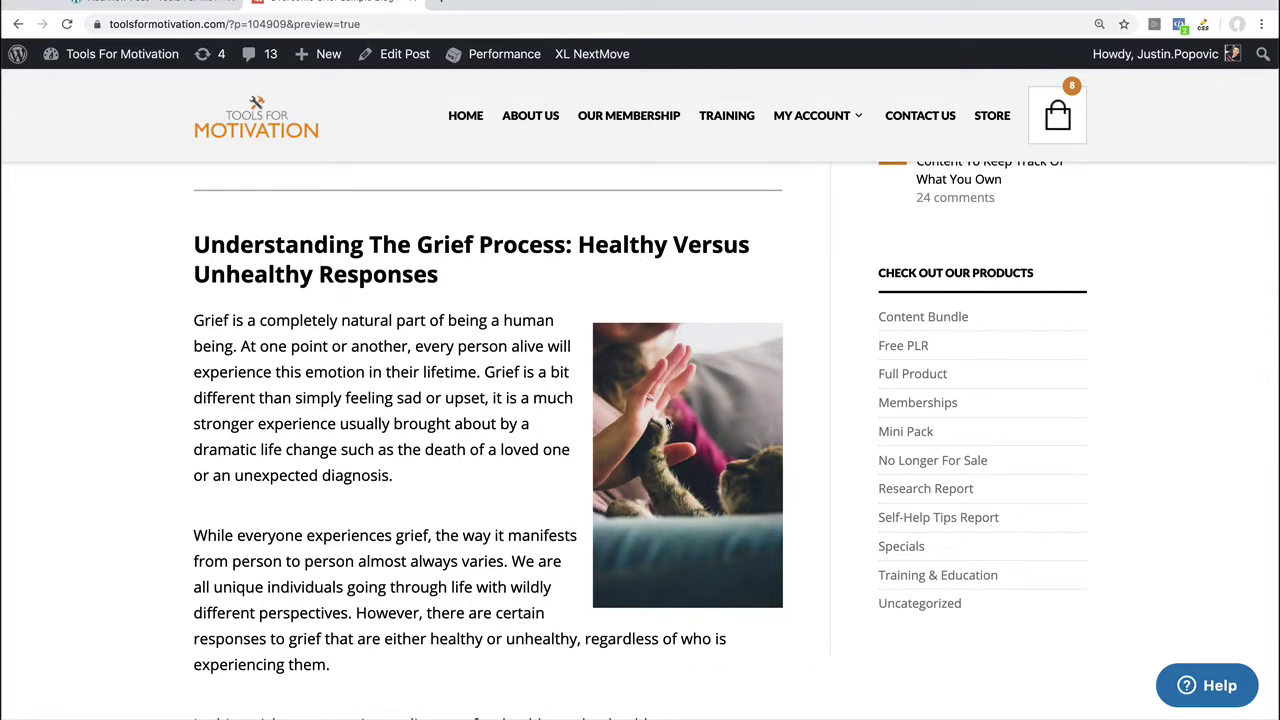
Examine the post preview from the "Understanding The Grief Process" heading and cat image through the numbered "Healthy Responses" and into "Unhealthy Responses".
scroll(650, 423, "down", 1)
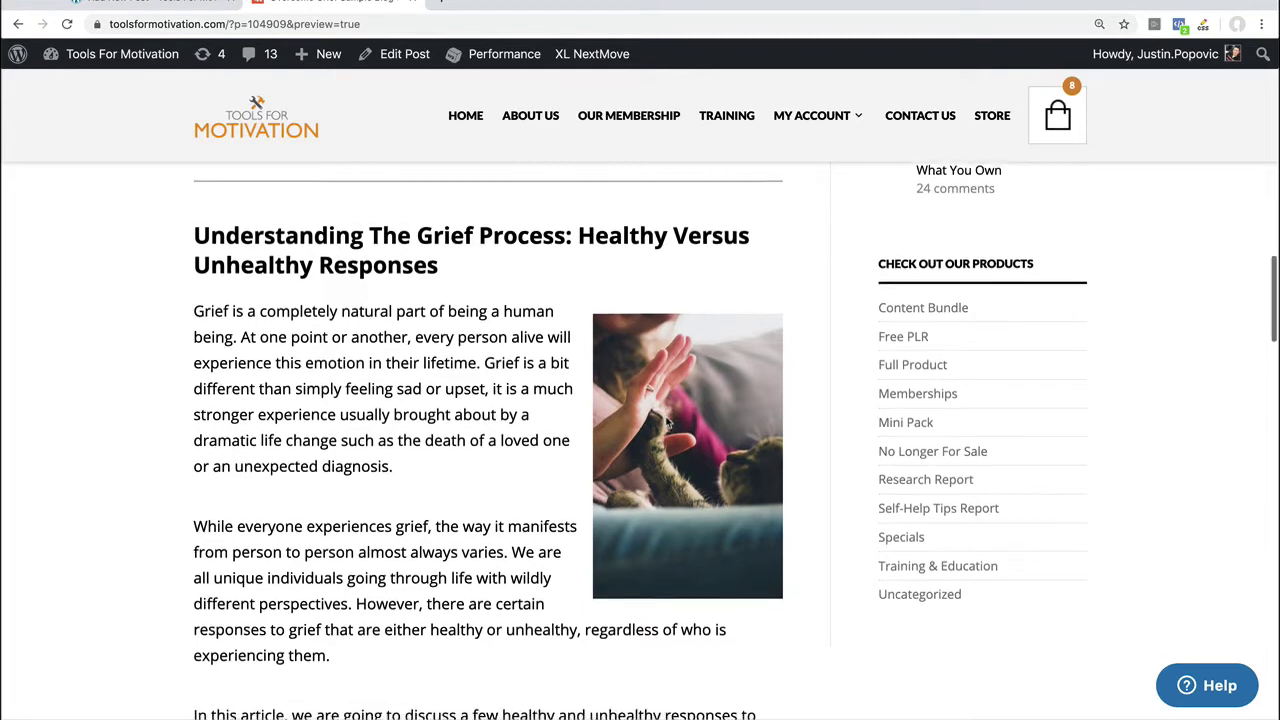
scroll(409, 333, "down", 2)
scroll(409, 333, "up", 3)
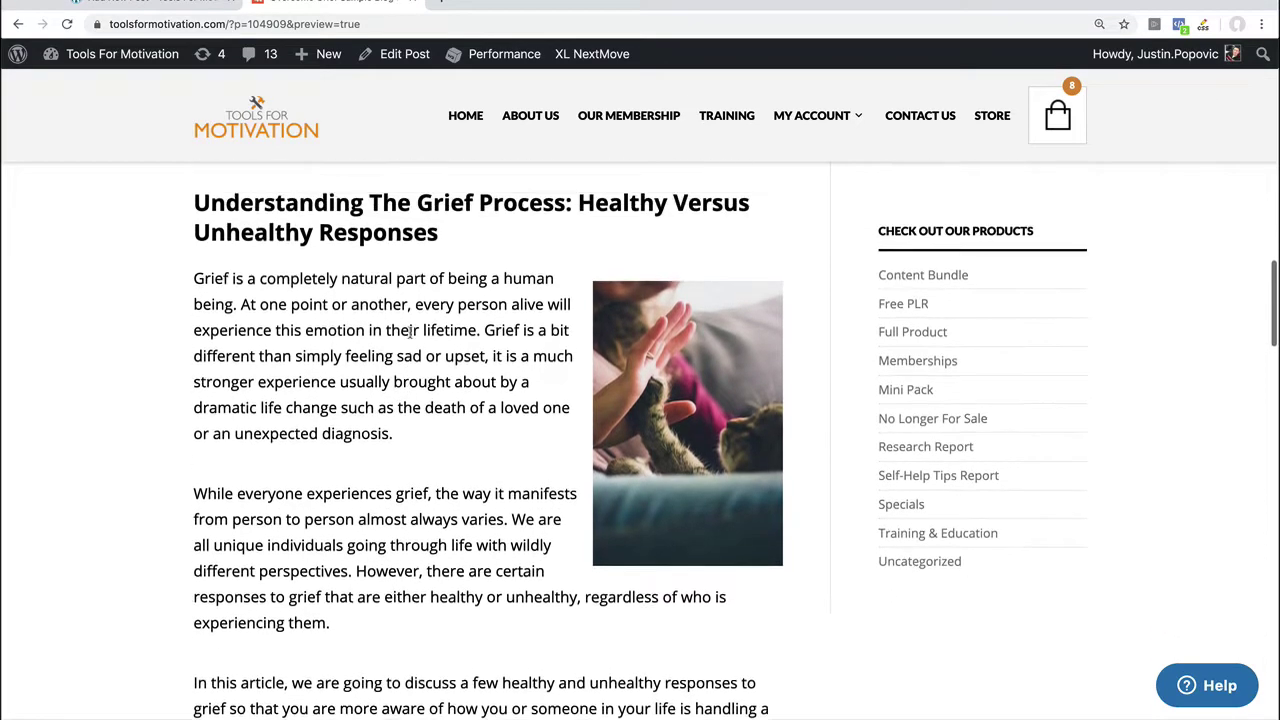
scroll(409, 333, "down", 4)
scroll(285, 446, "down", 3)
scroll(285, 446, "down", 6)
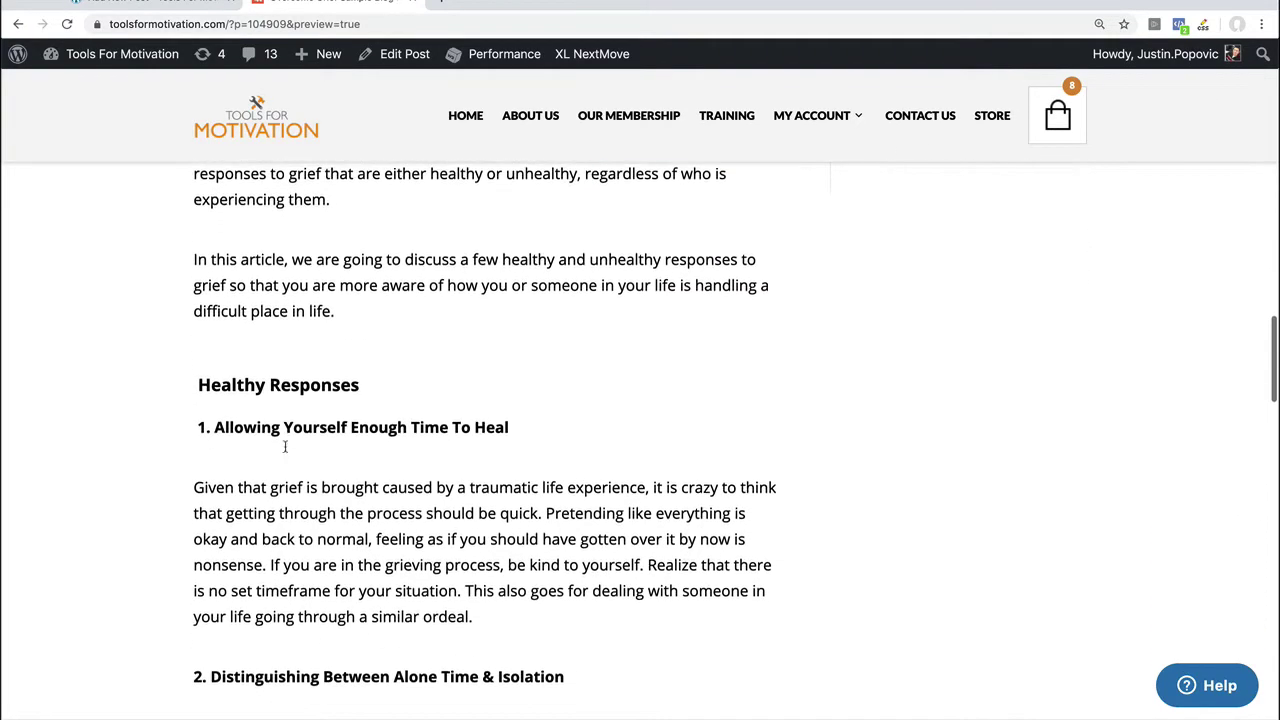
scroll(285, 446, "down", 9)
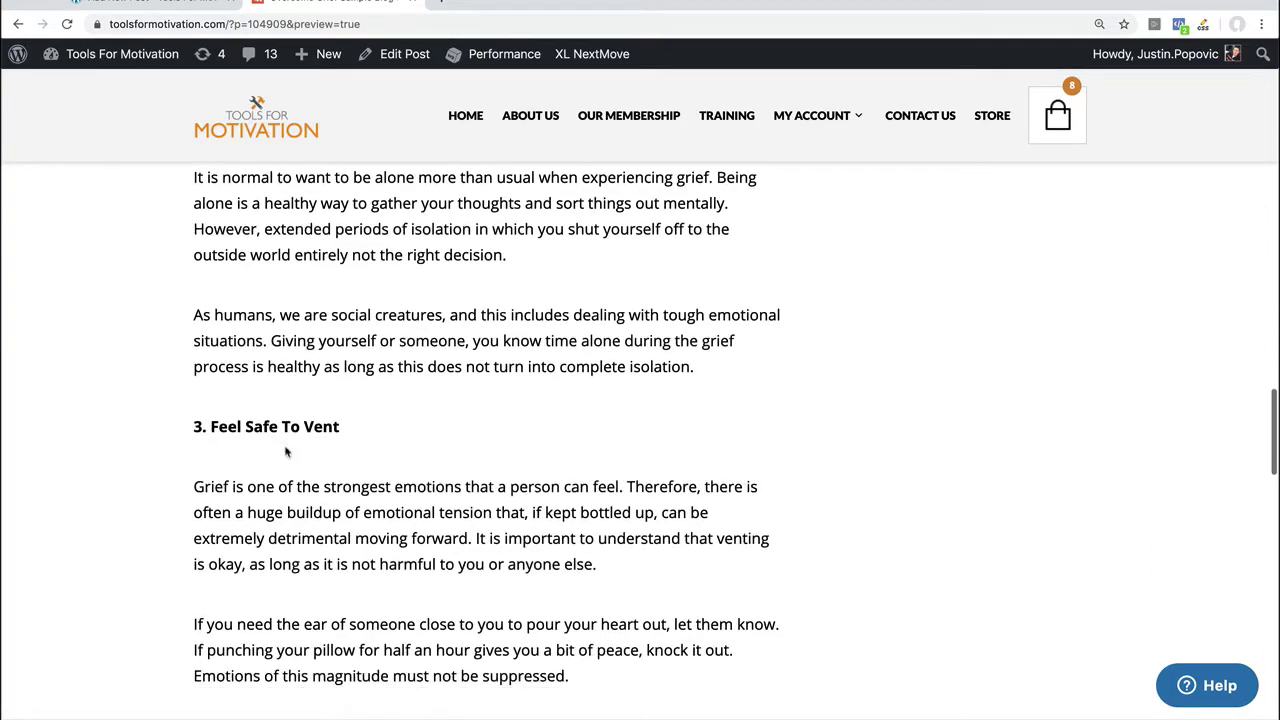
scroll(285, 450, "up", 15)
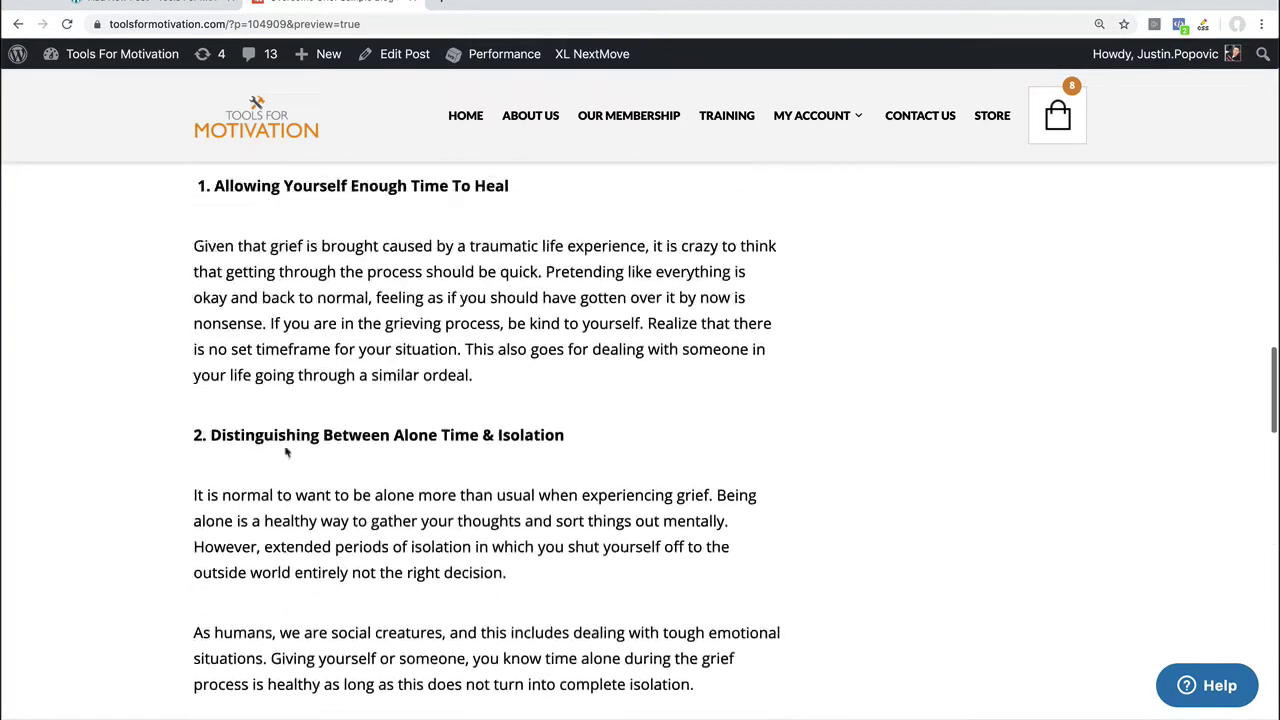
scroll(300, 346, "down", 6)
scroll(300, 346, "down", 6)
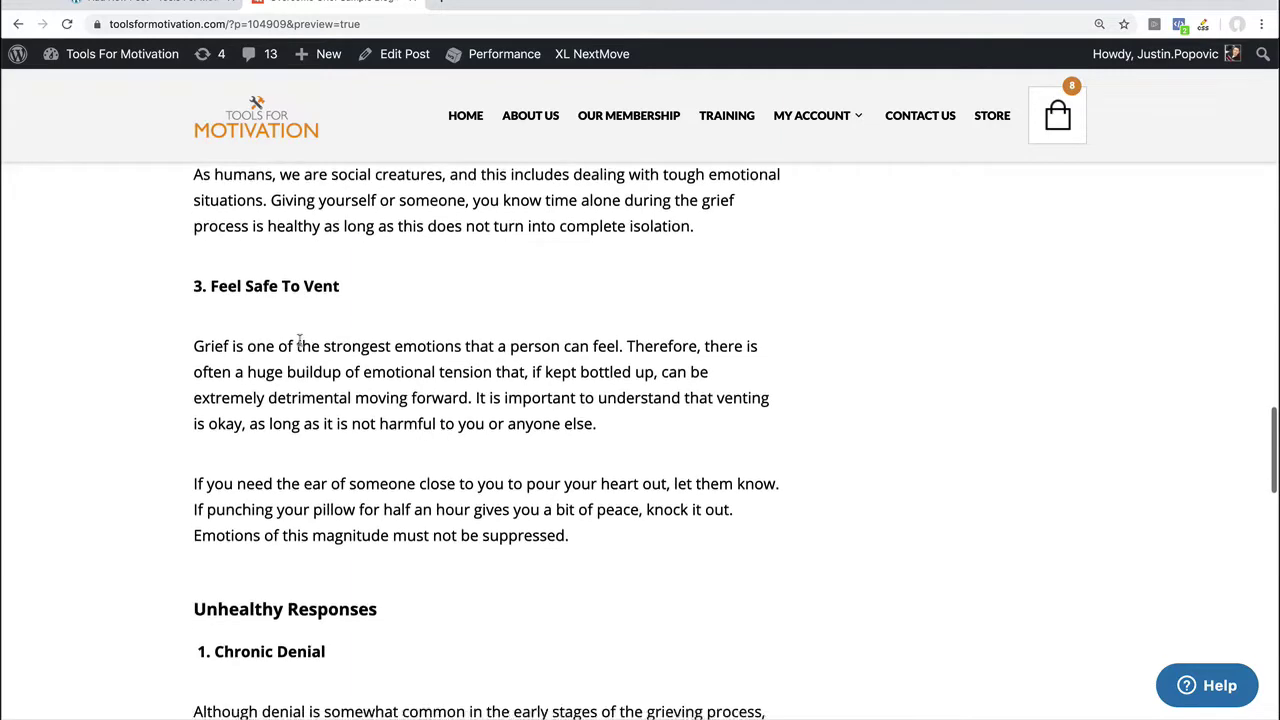
scroll(291, 315, "down", 1)
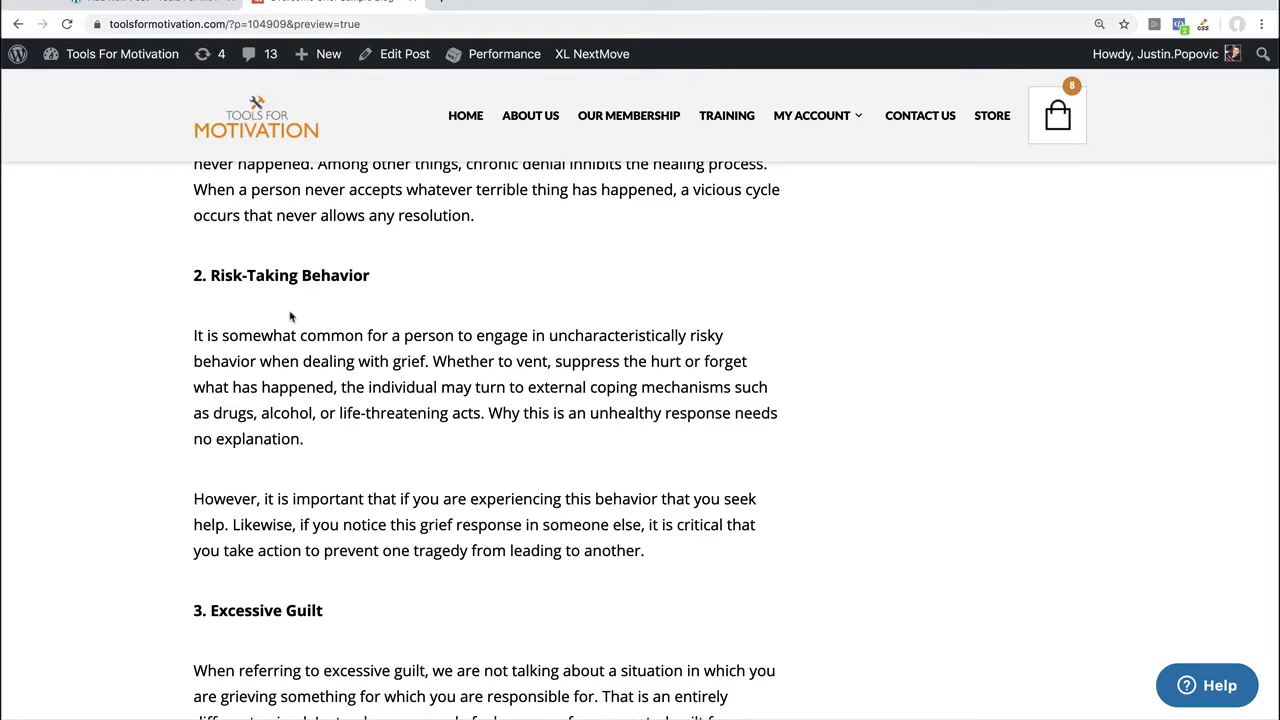
Review the preview back up to the first article's "Coping with Loss" section and examine how the divider joins it to the second article.
scroll(290, 317, "up", 5)
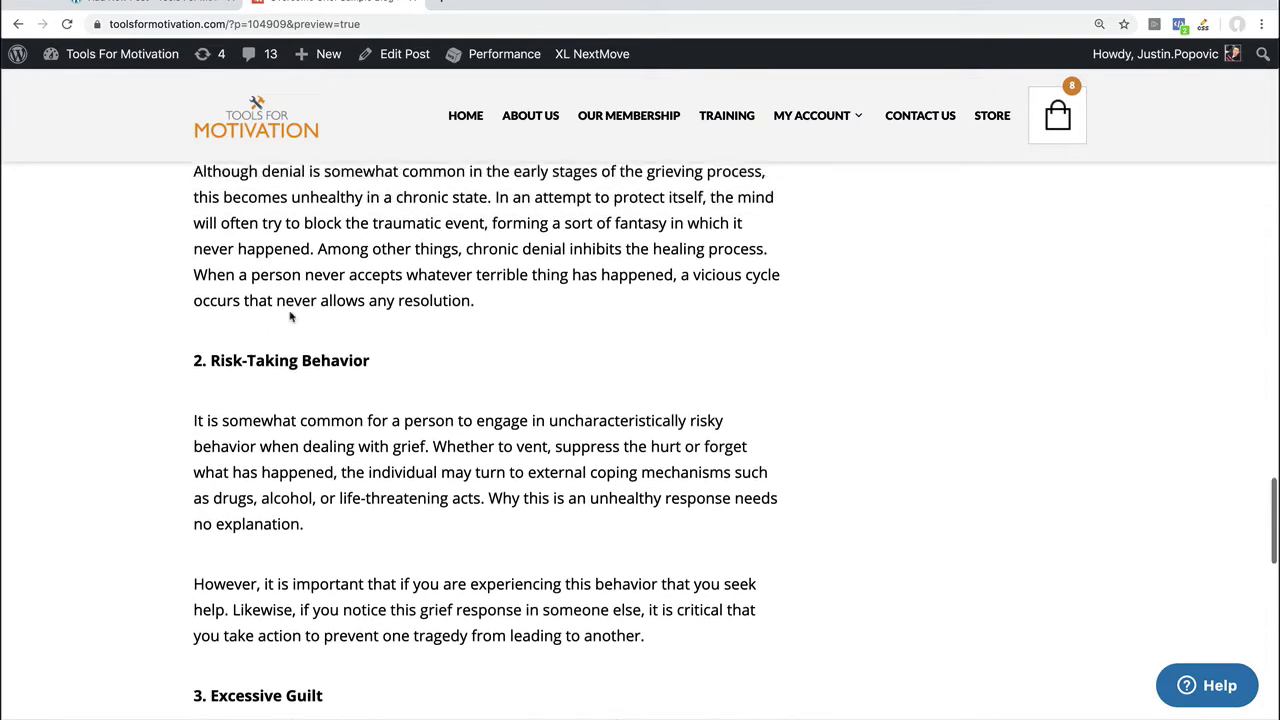
scroll(290, 312, "up", 5)
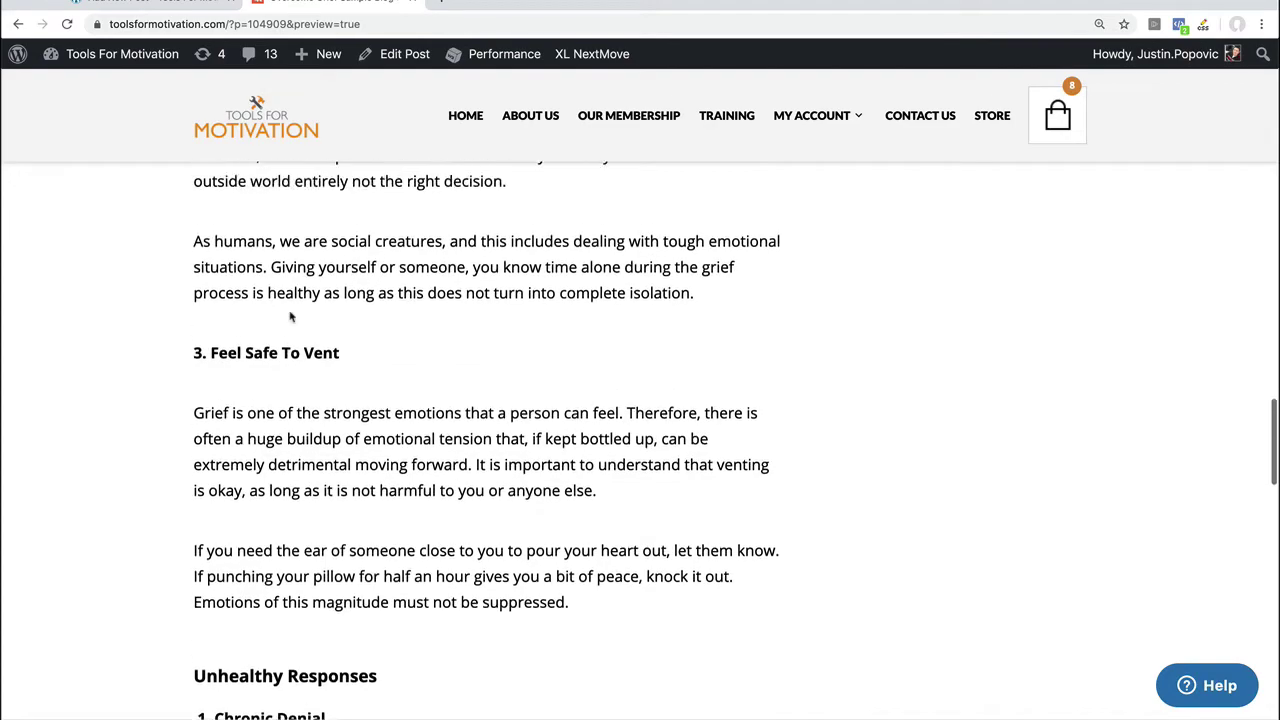
scroll(290, 317, "up", 10)
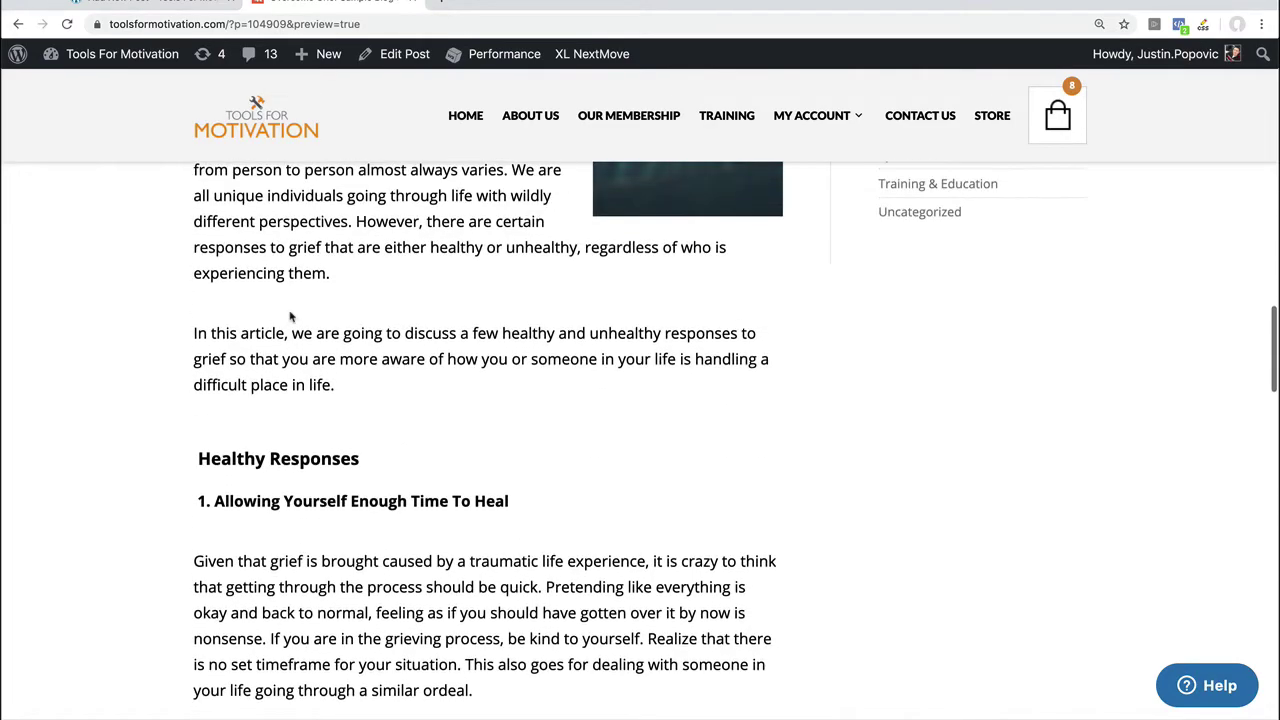
scroll(290, 317, "up", 10)
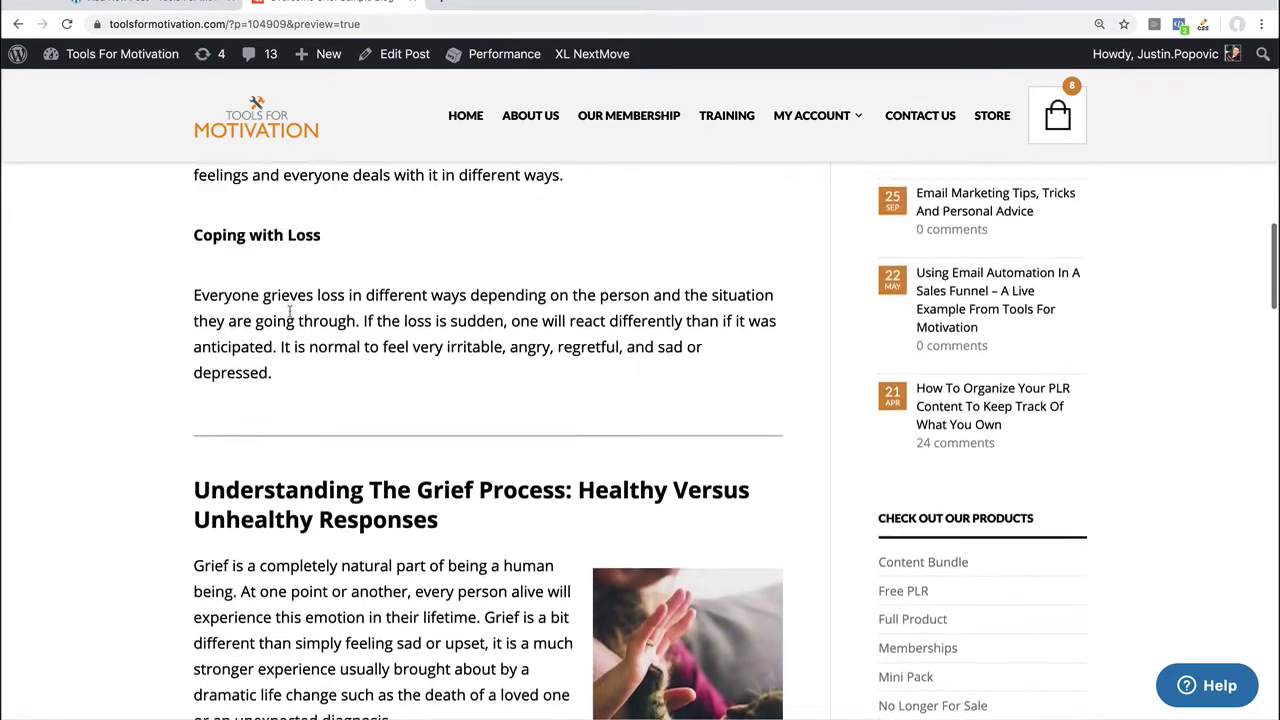
scroll(290, 317, "up", 5)
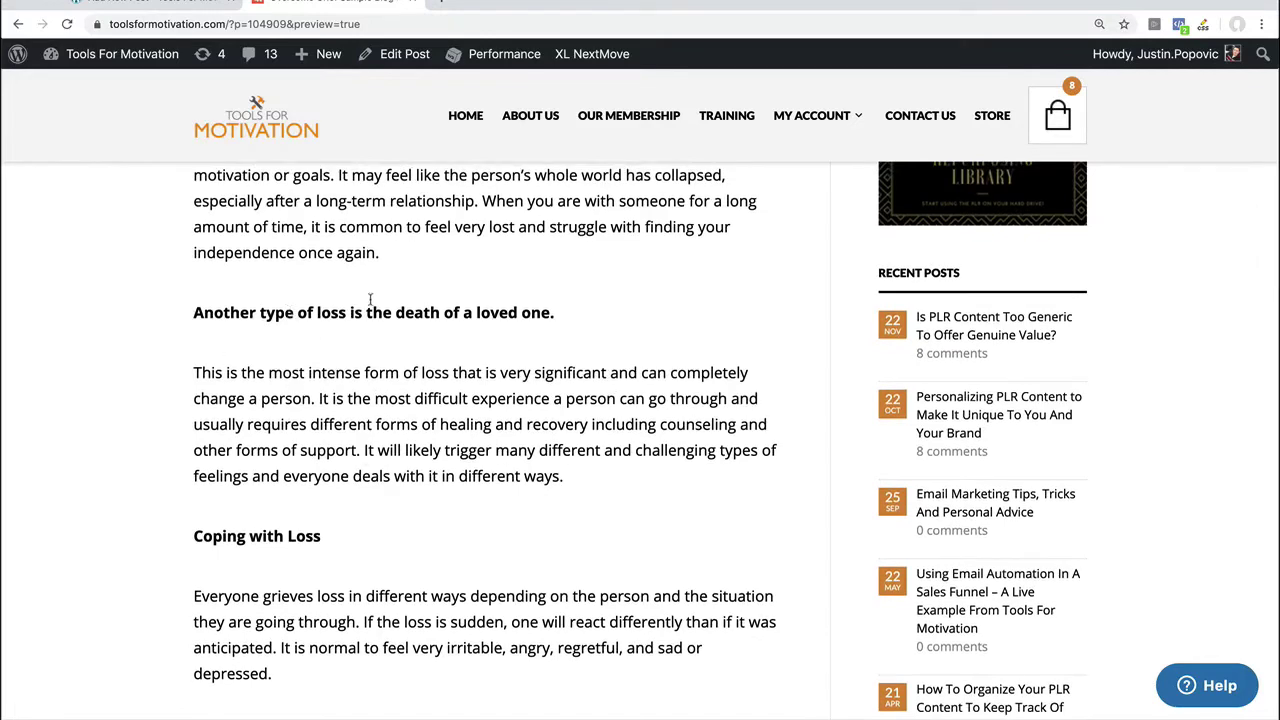
scroll(360, 297, "down", 5)
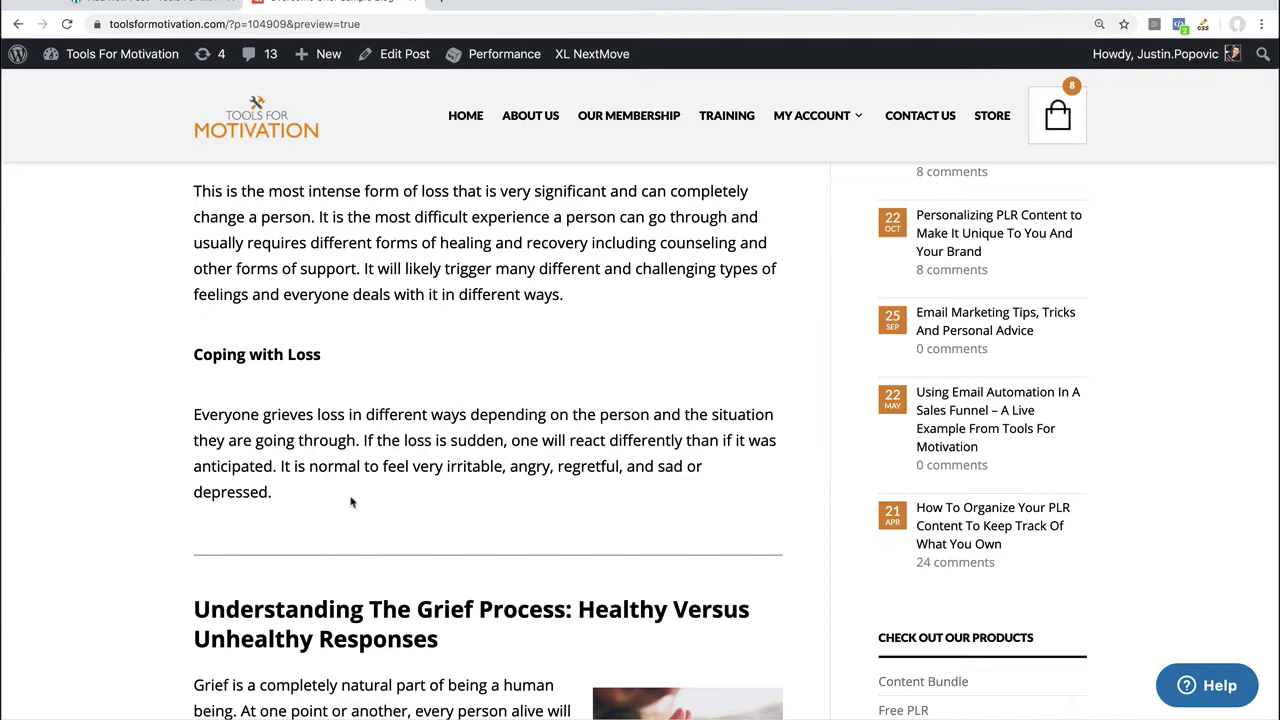
scroll(351, 502, "up", 5)
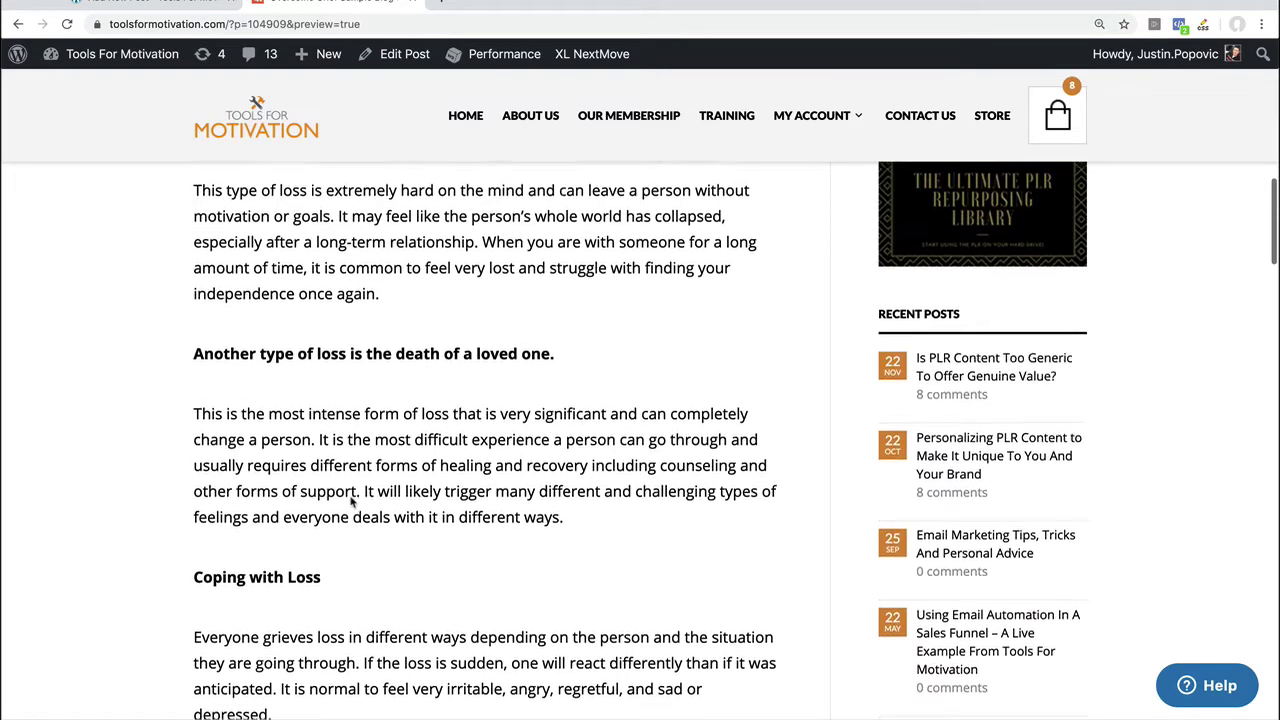
scroll(351, 502, "down", 3)
scroll(351, 502, "down", 4)
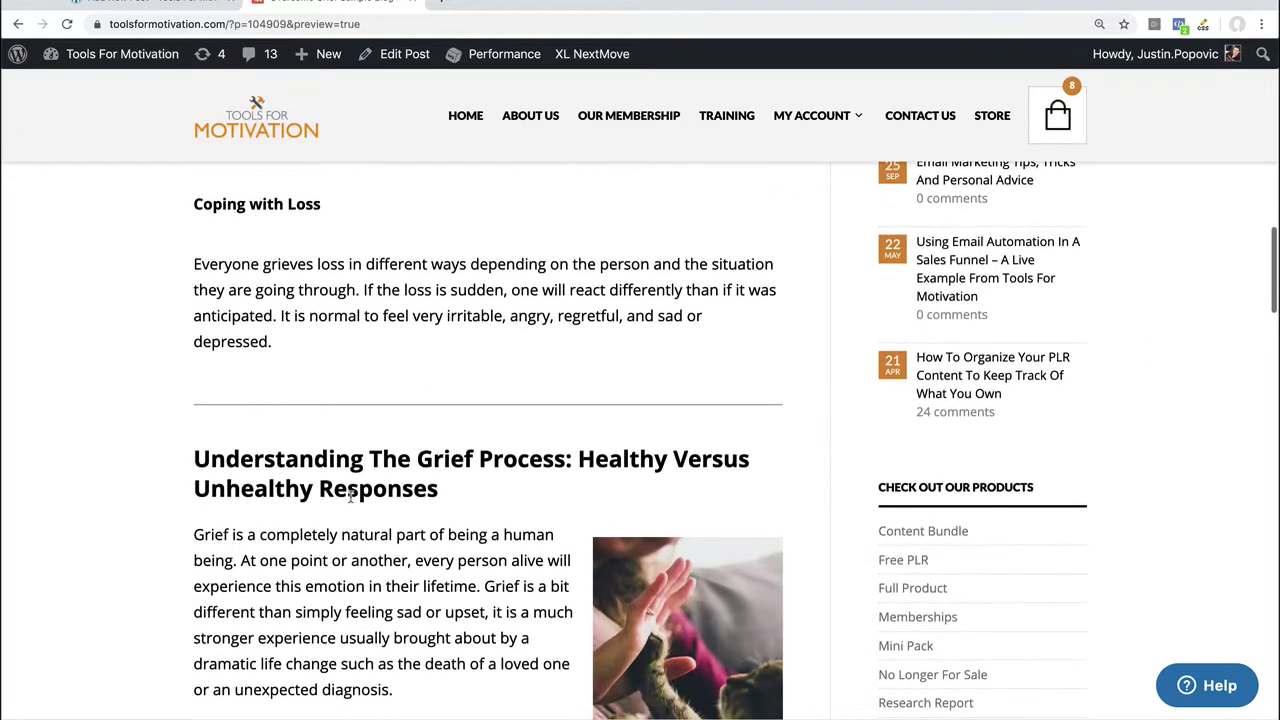
scroll(350, 497, "down", 1)
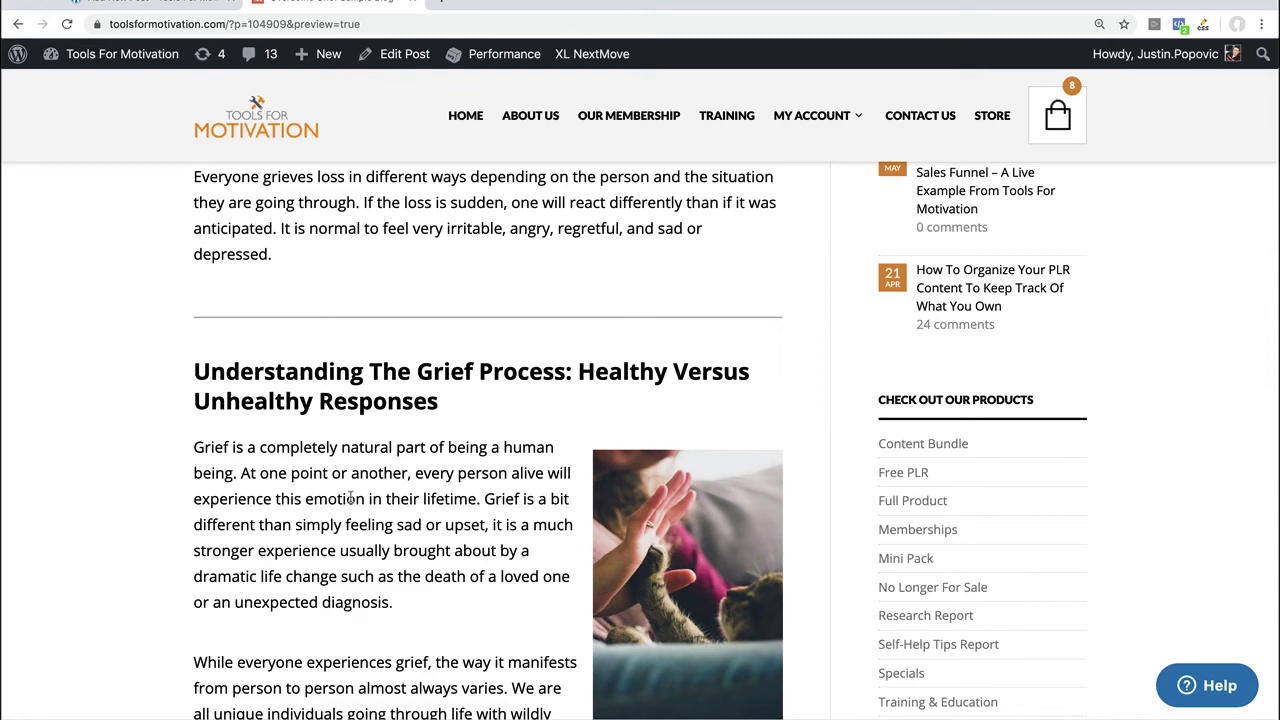
scroll(350, 497, "down", 1)
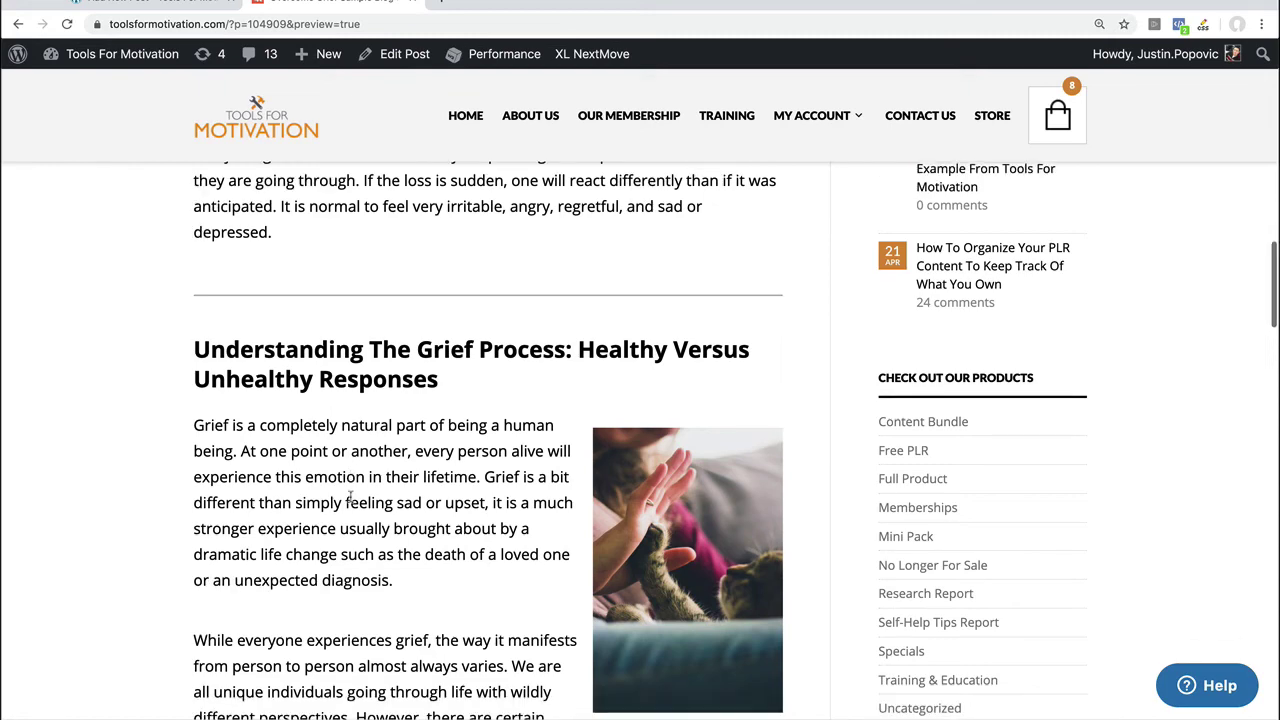
scroll(468, 370, "down", 2)
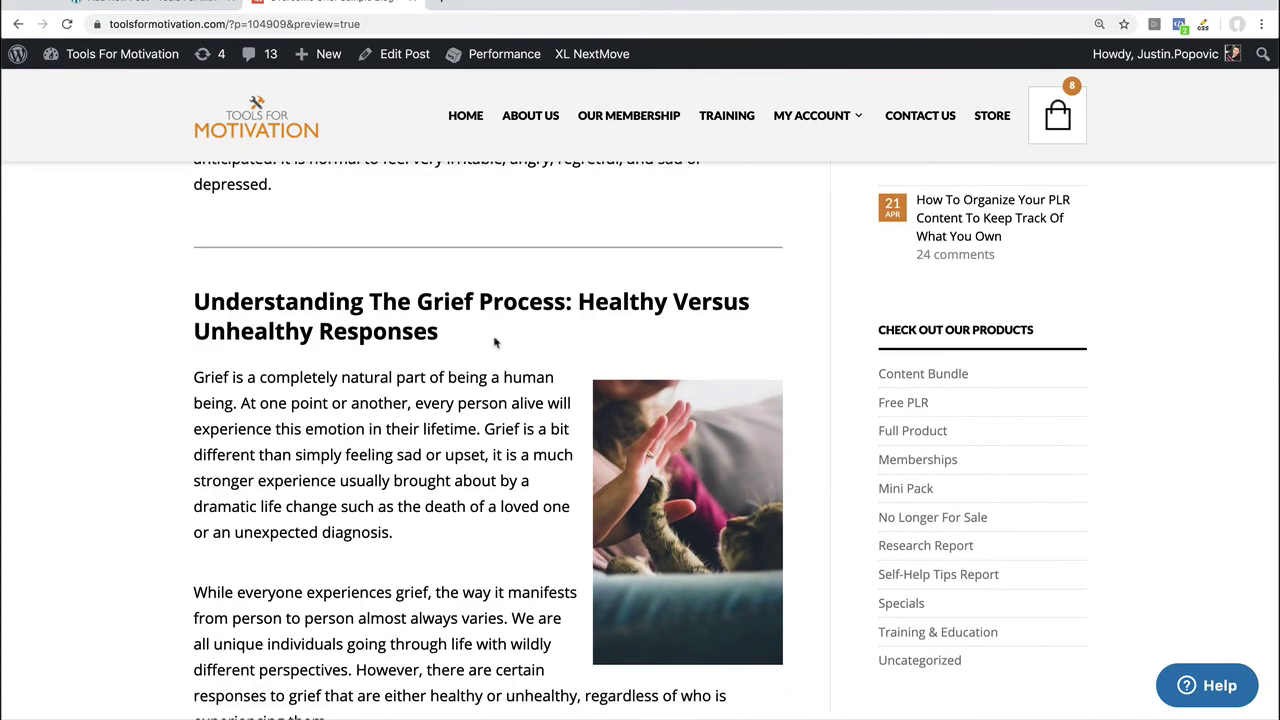
scroll(494, 342, "down", 1)
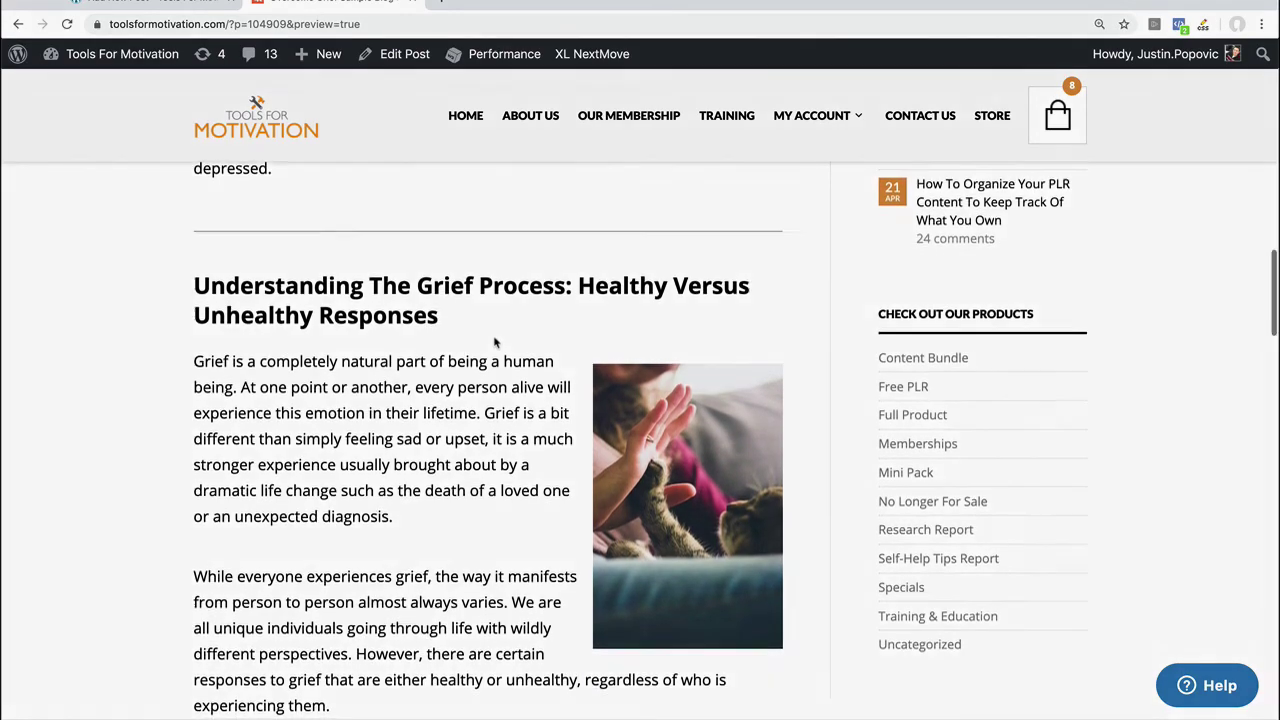